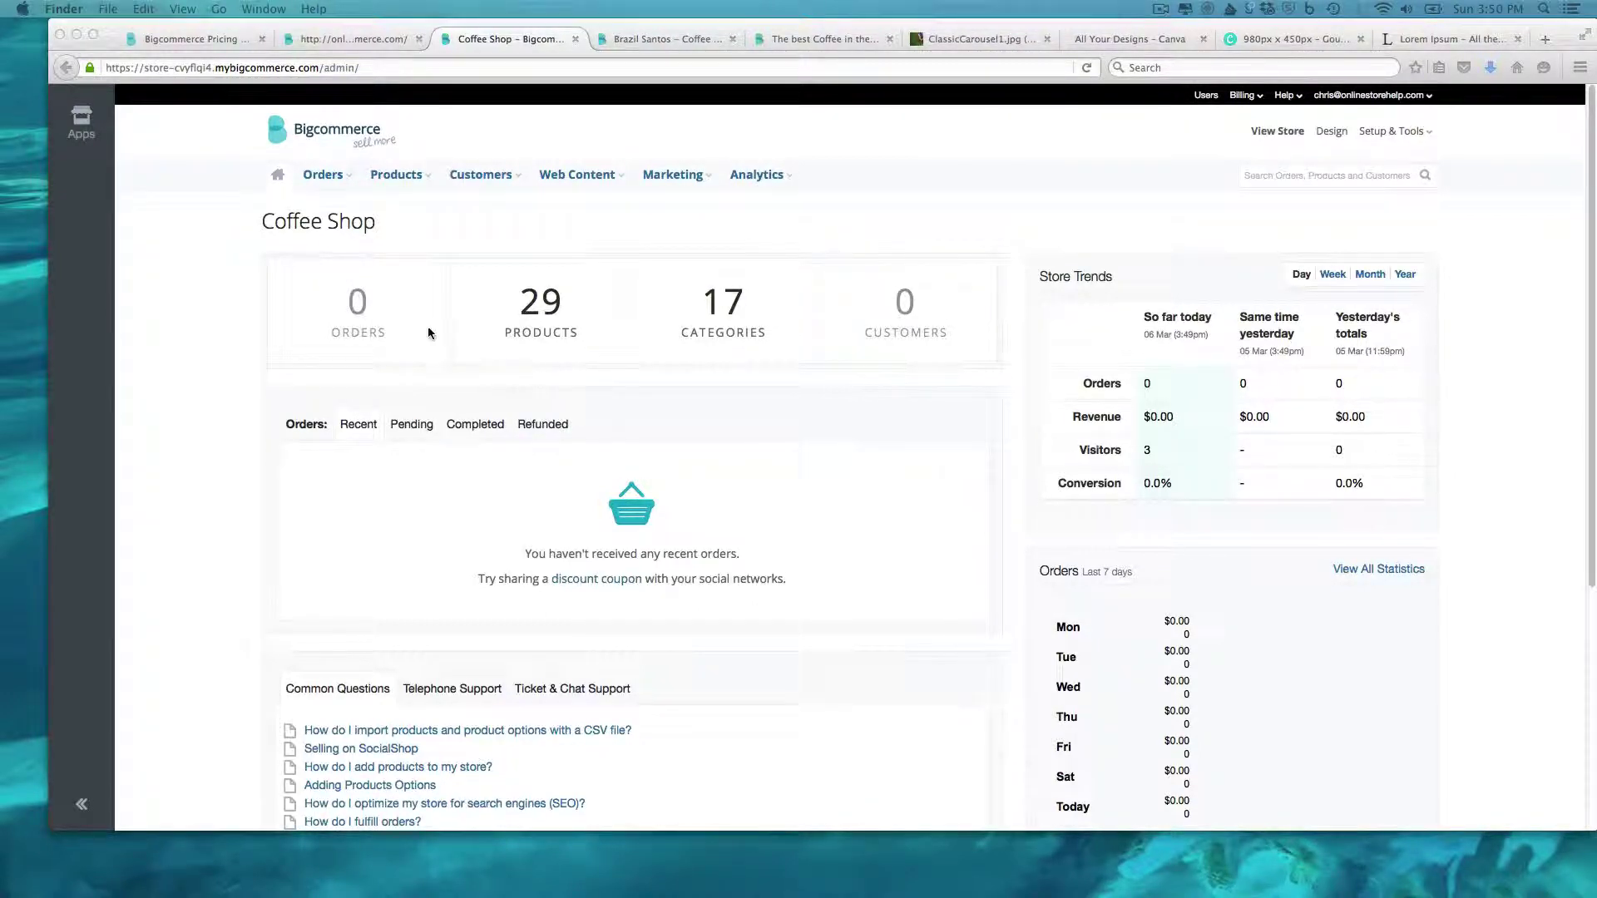
Open the store's Web Pages list under Web Content in the admin
{"action": "left_click", "coordinate": [411, 218]}
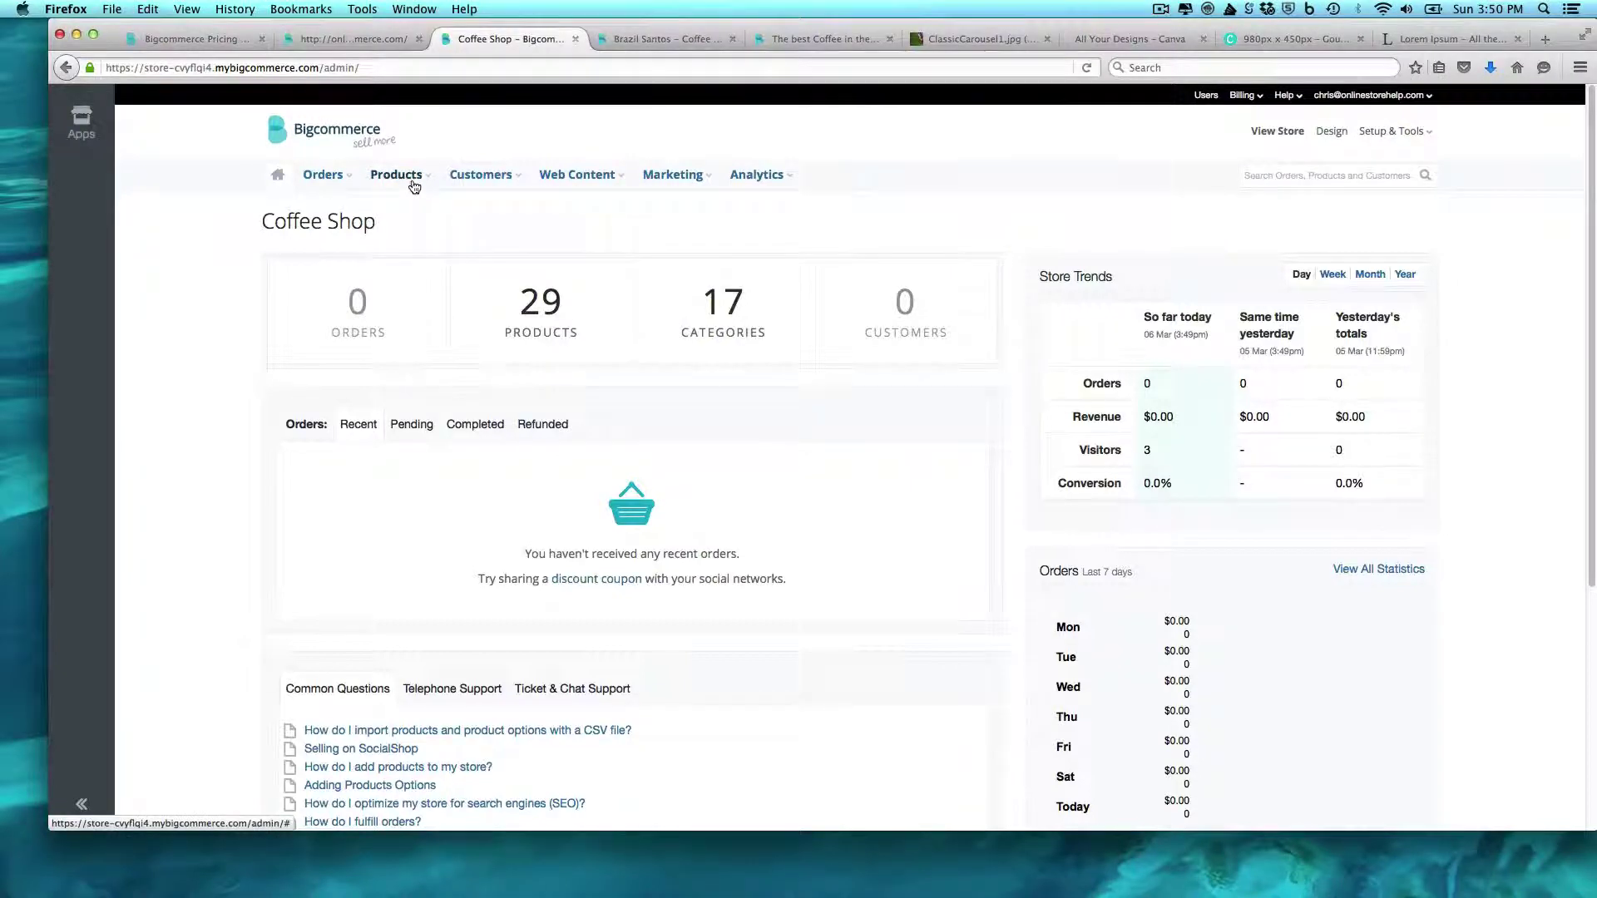
{"action": "mouse_move", "coordinate": [414, 186]}
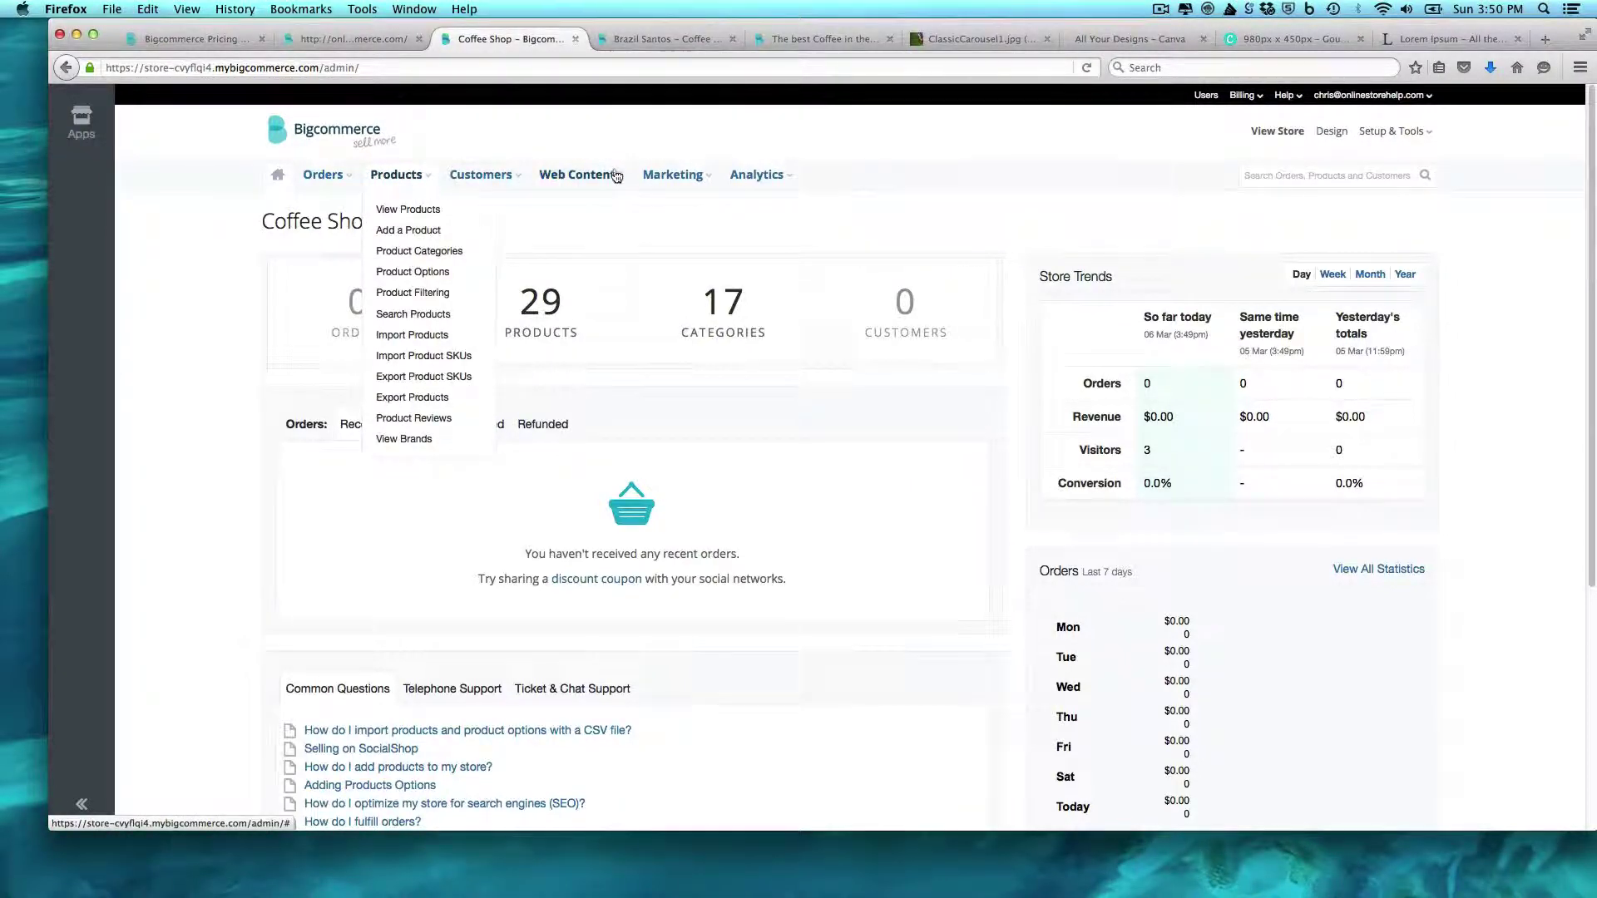
{"action": "mouse_move", "coordinate": [624, 182]}
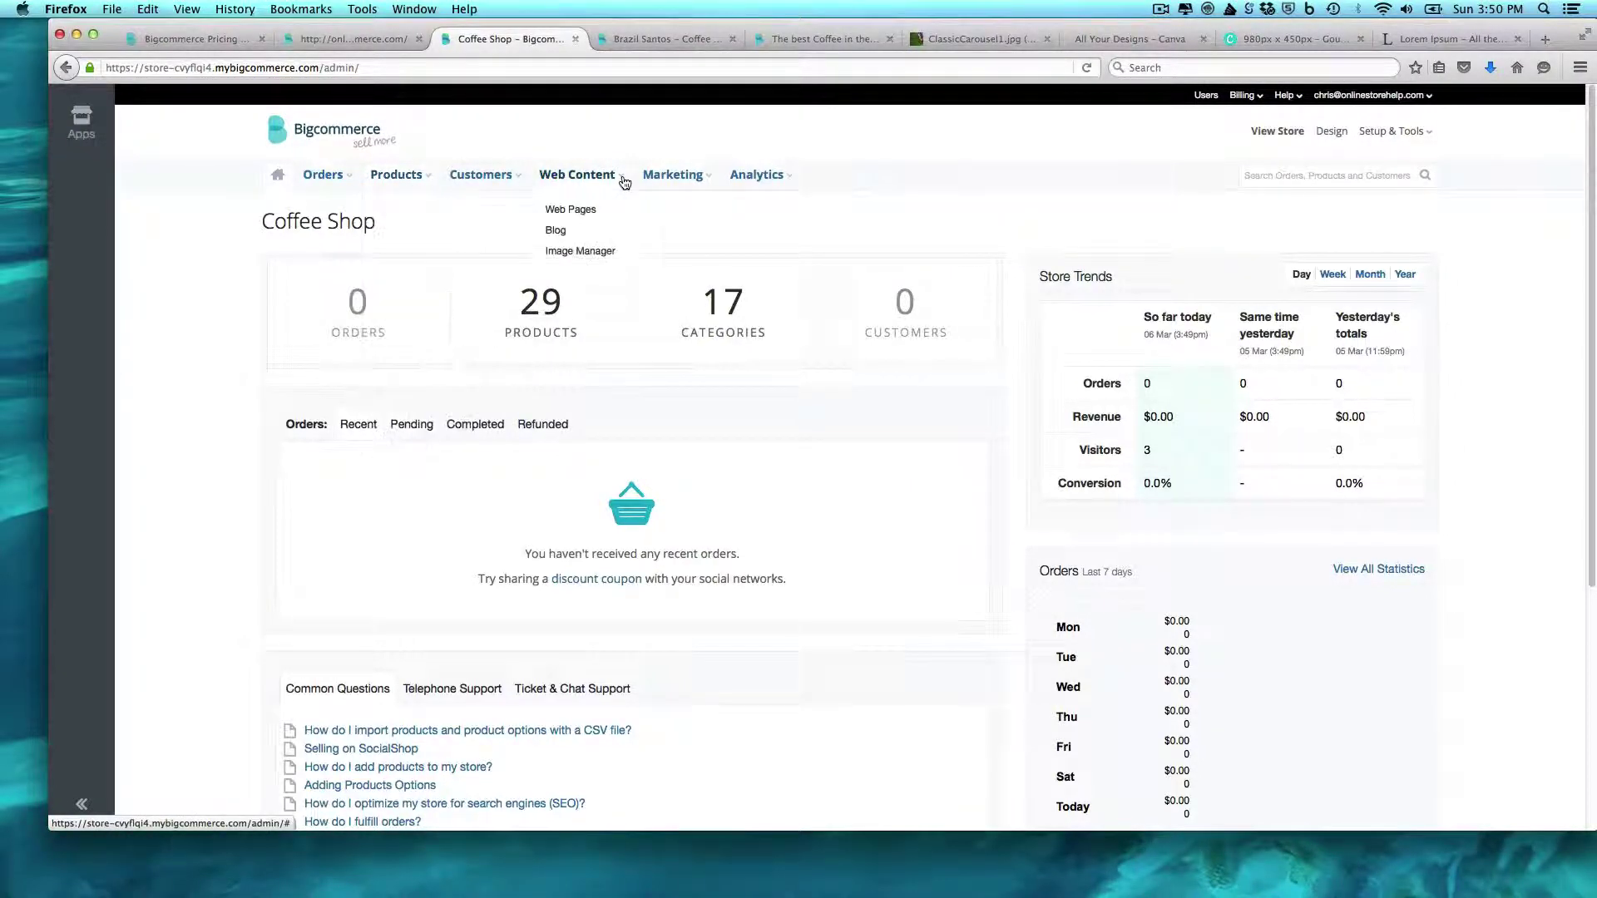
{"action": "left_click", "coordinate": [592, 211]}
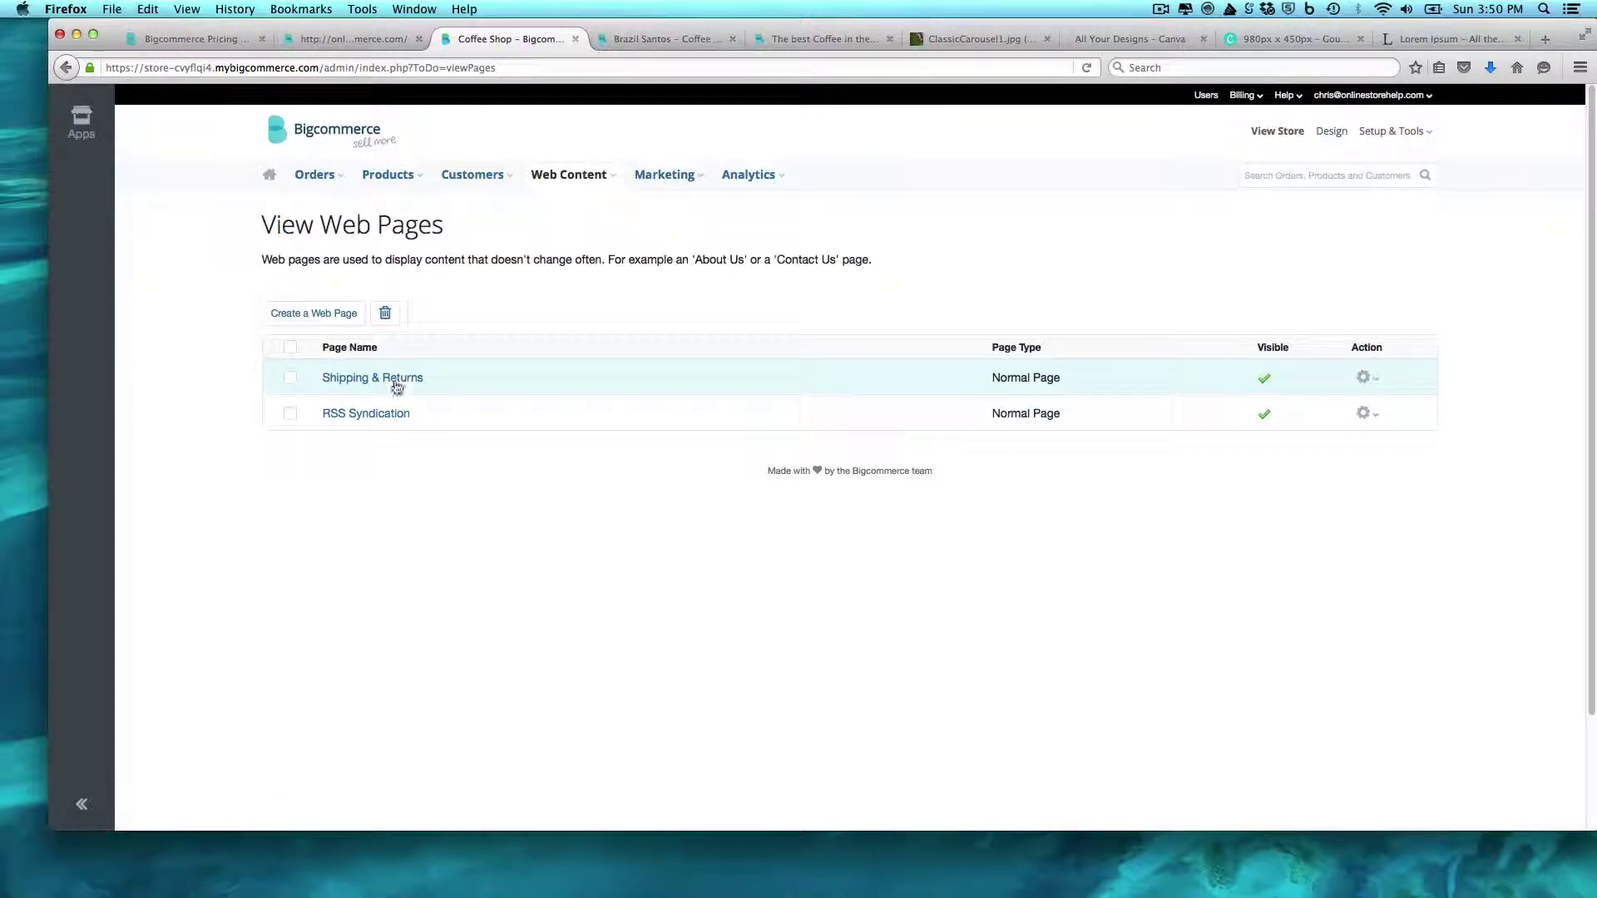
Start a new web page named 'About Us', with the URL auto-filled to /about-us/
{"action": "left_click", "coordinate": [337, 322]}
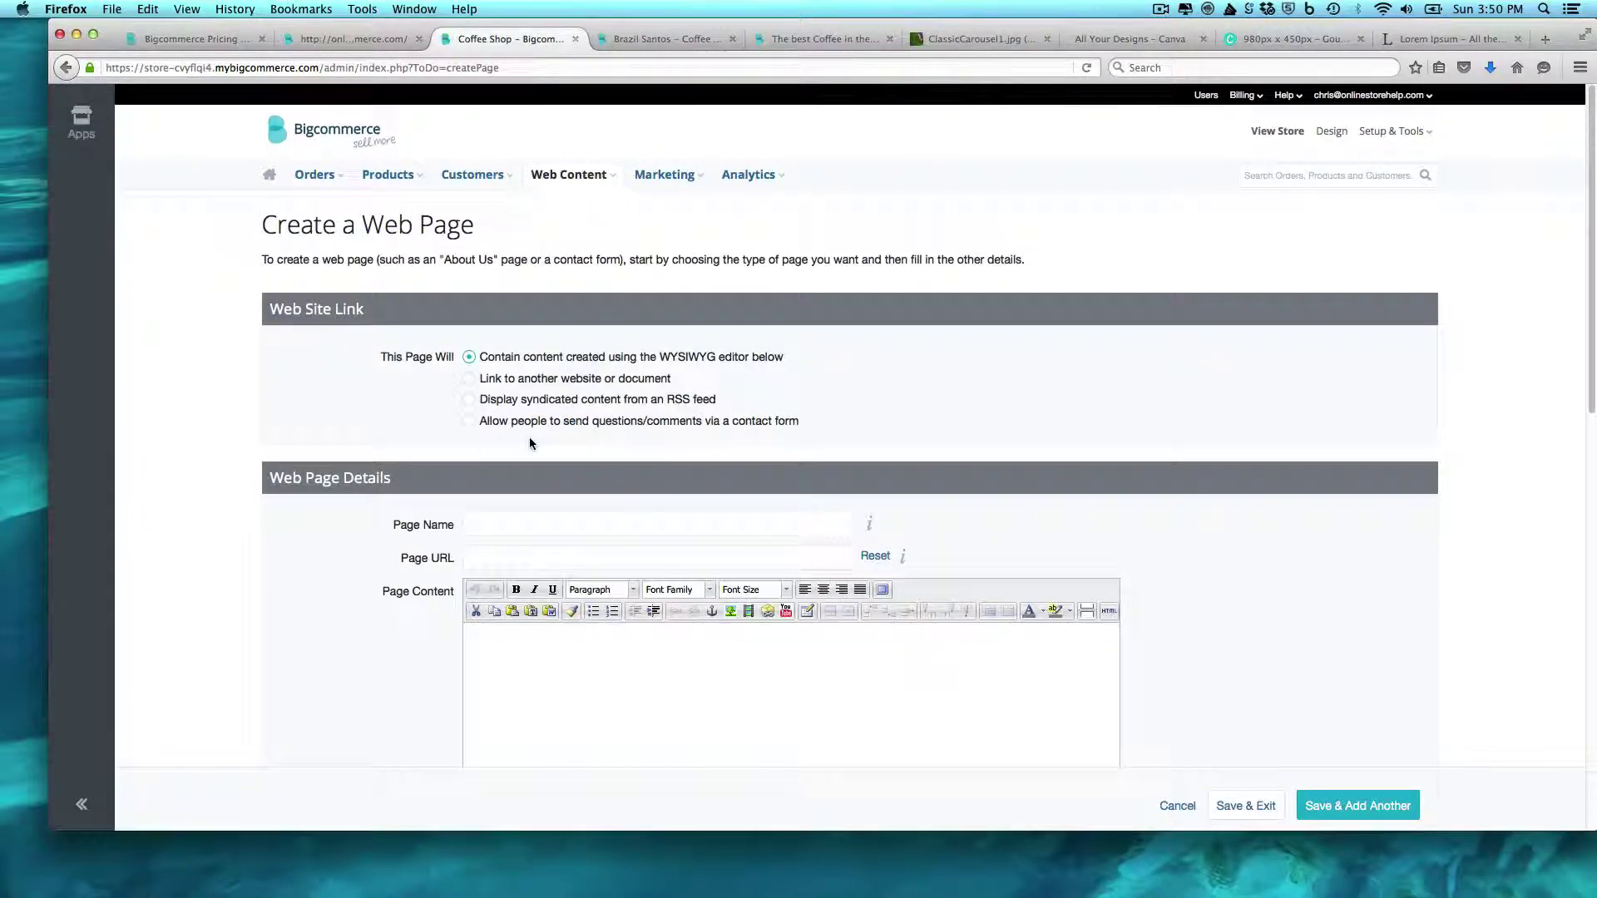
{"action": "left_click", "coordinate": [562, 527]}
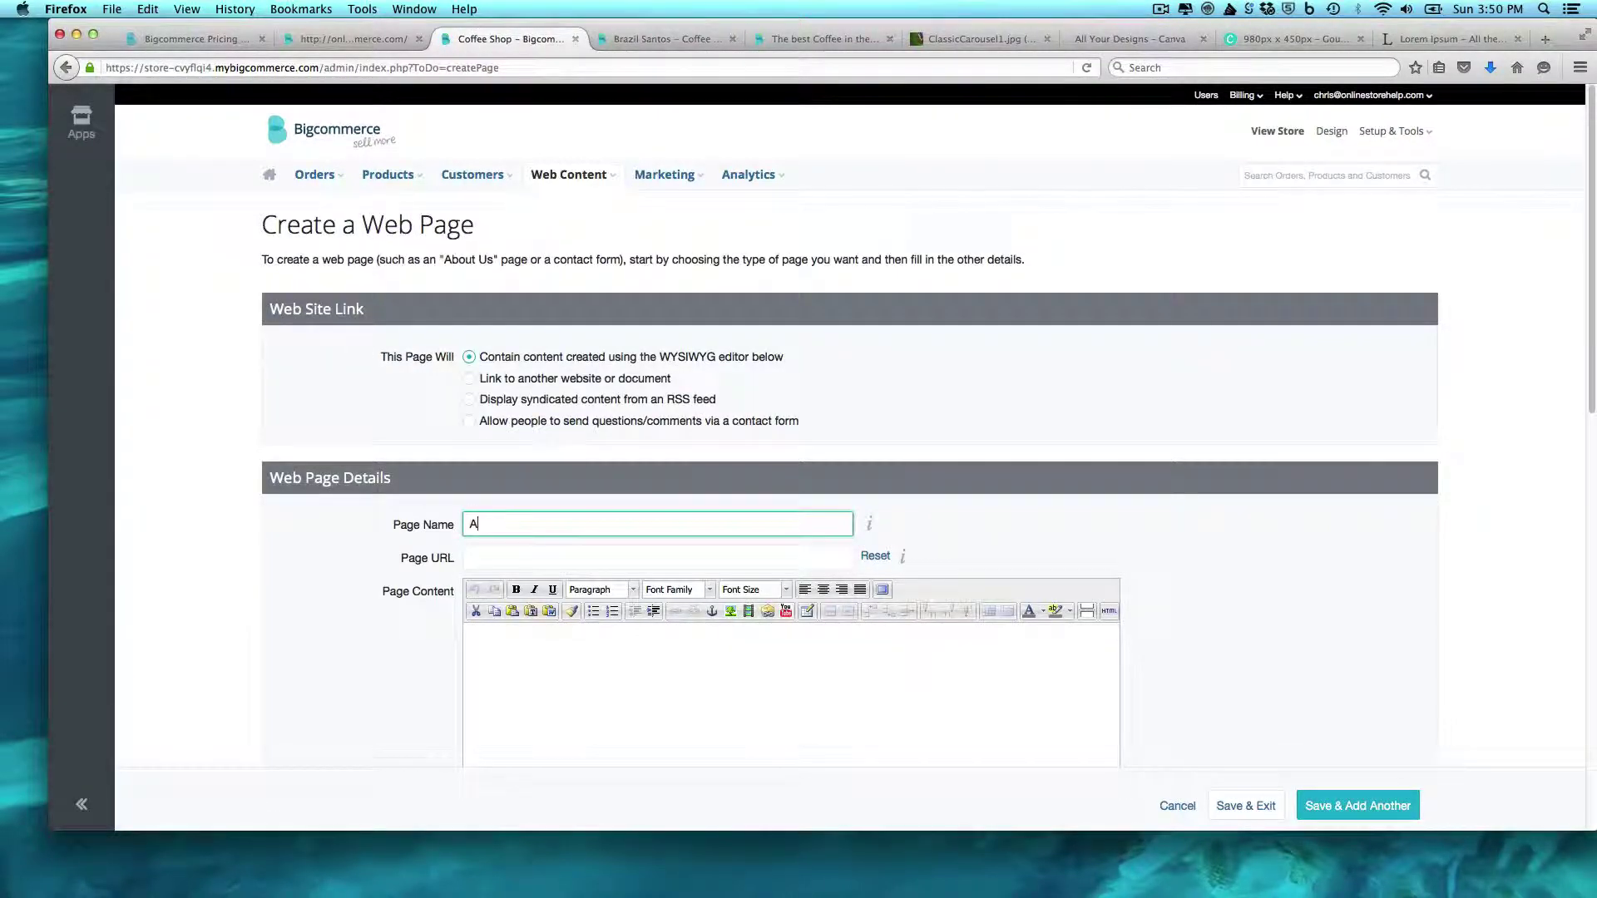
{"action": "type", "text": "About Us"}
{"action": "left_click", "coordinate": [548, 556]}
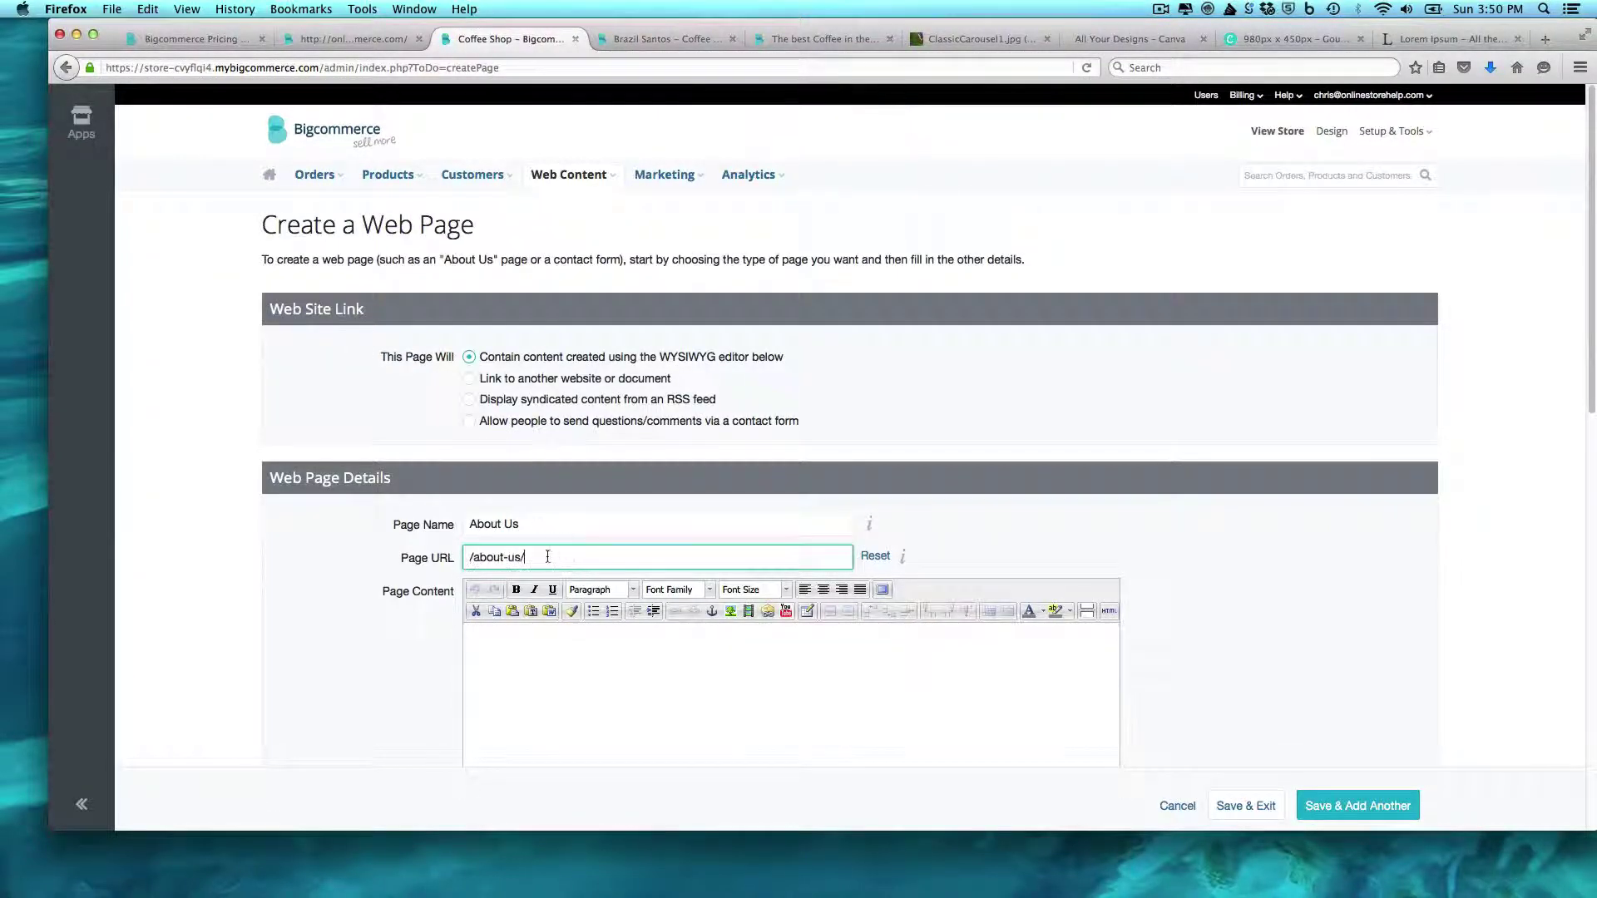
{"action": "left_click", "coordinate": [584, 697]}
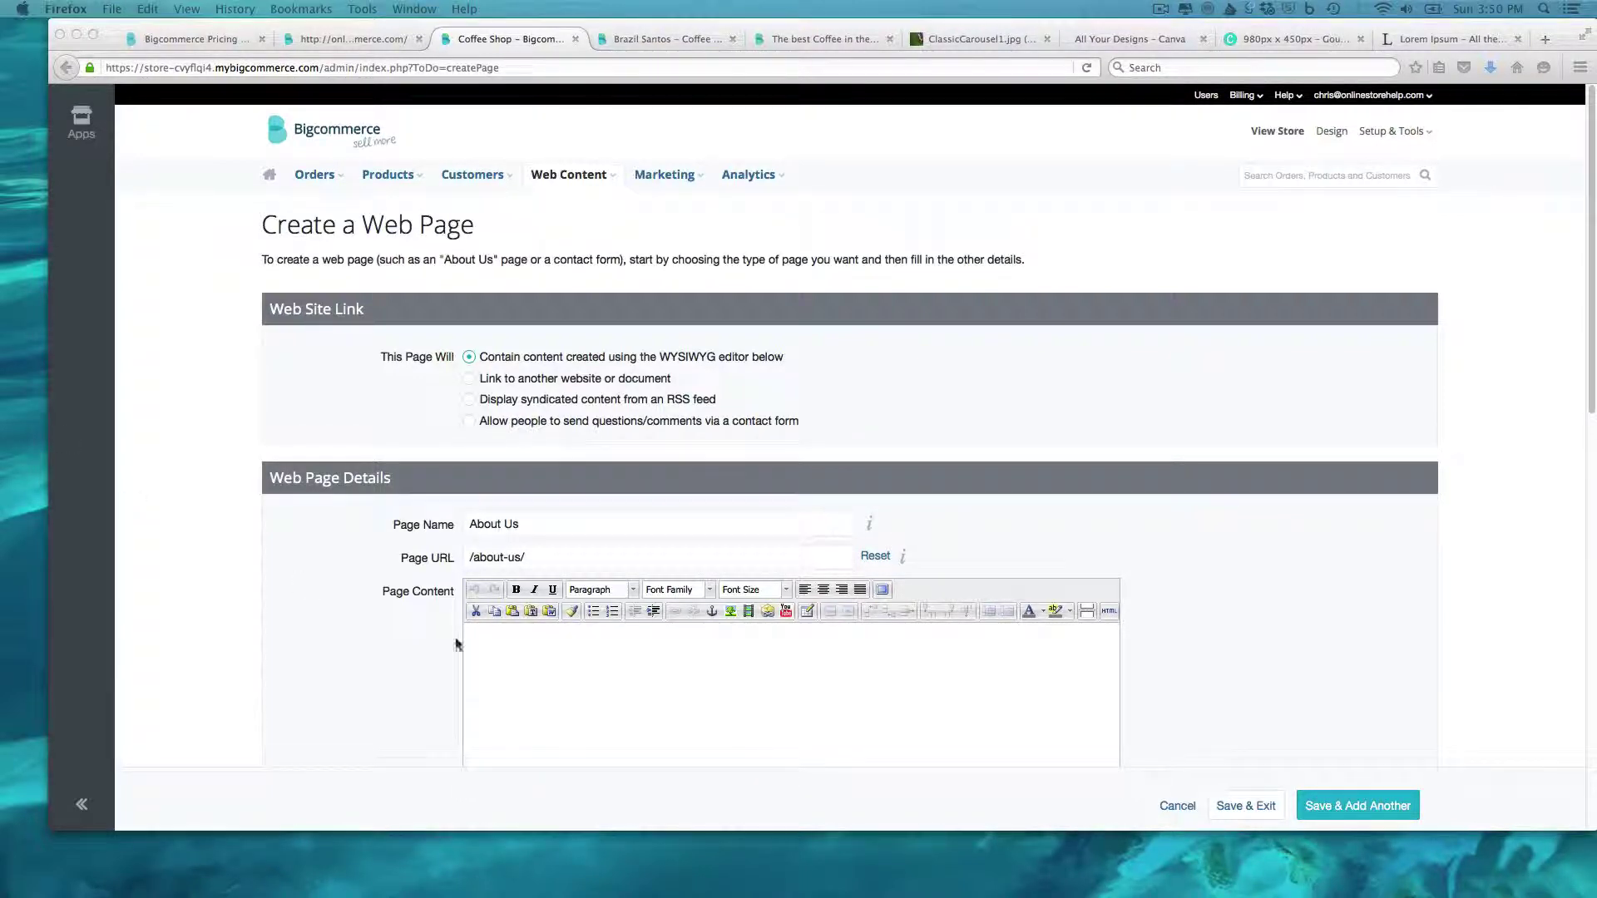
Paste the two About Us paragraphs, set them to 14pt, and separate them with a blank line
{"action": "left_click", "coordinate": [523, 646]}
{"action": "type", "text": "Welcome to our coffee shop and what we think is the best coffee you can buy.  Coffee shop was started to bring coffee to the level it deserves as a gourmet product.  This means working with small farmers and producers, master roasters and artisan coffee blenders to provide you the best coffee you can find.  That includes several local farmers in Hawaii, bringing new meaning to the term, \"Fair Trade\". With coffee that is not roasted till delivered, and hard to find coffees, we think our site is the best place to buy coffee online.  While not the cheapest, definitely the best.  You have questions, feel free to email us or contact us.  We always answer emails and always look to hearing from you."}
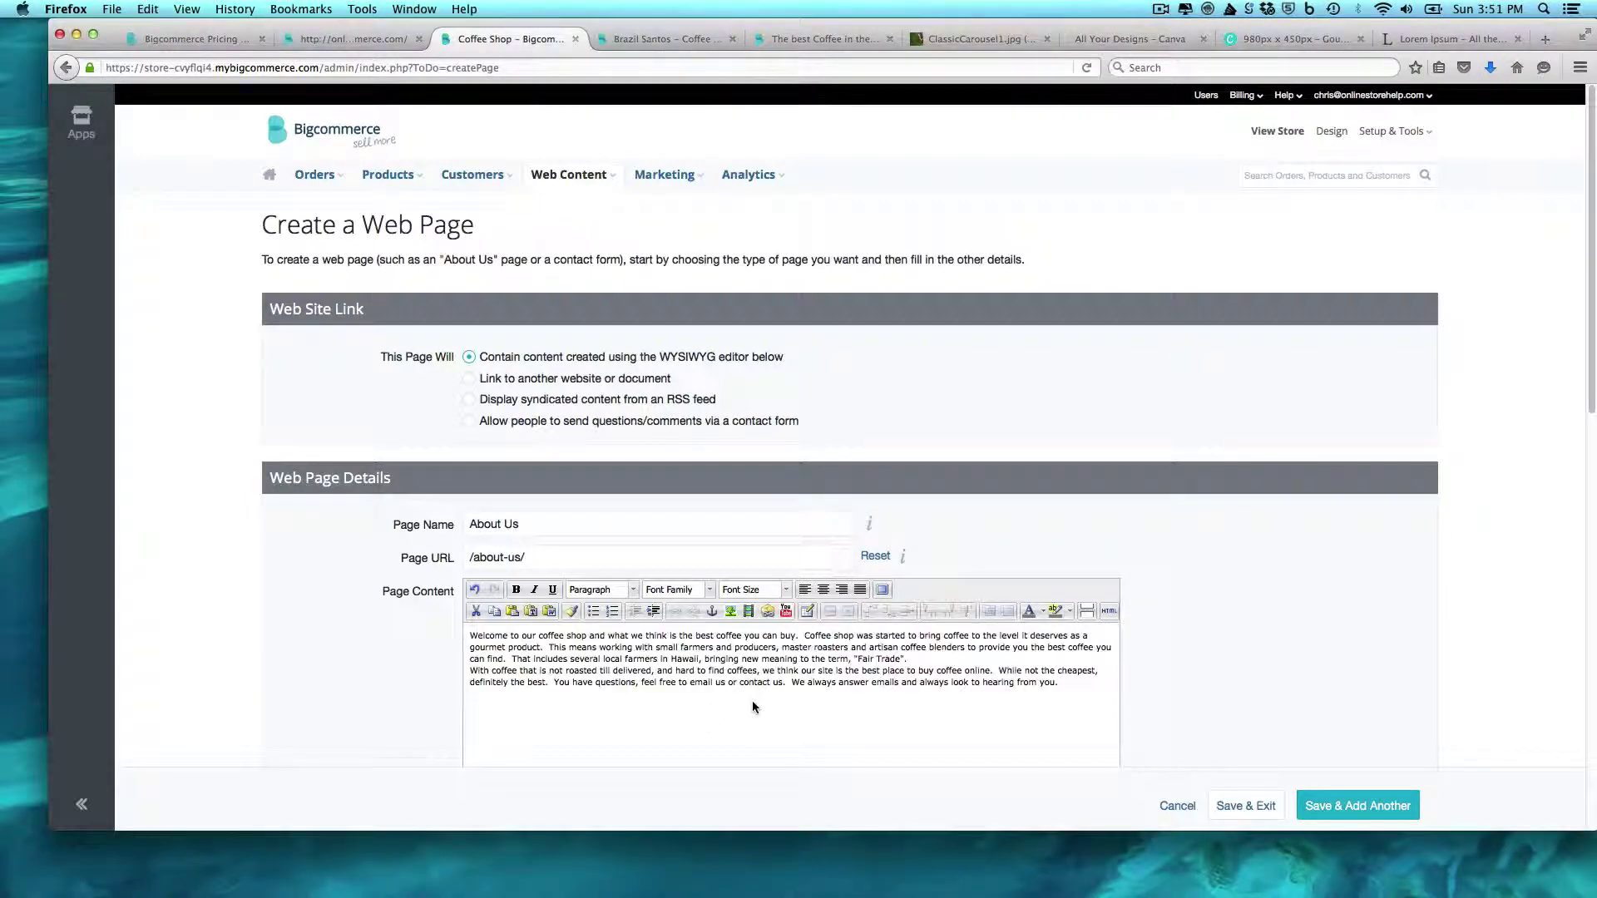
{"action": "left_click_drag", "start_coordinate": [752, 701], "coordinate": [470, 636]}
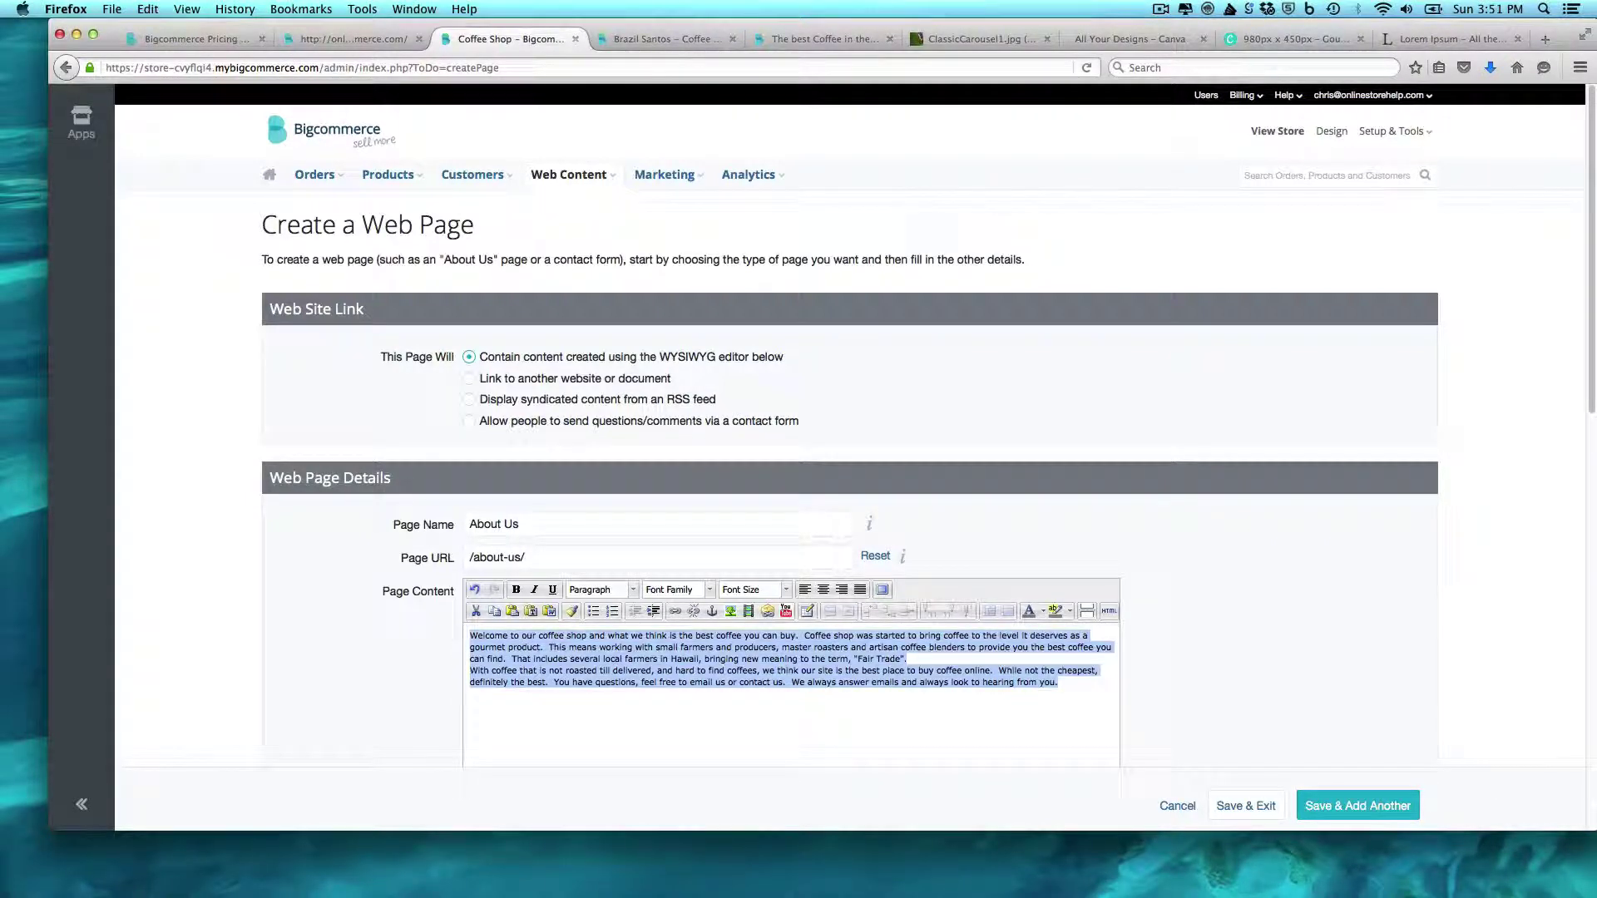
{"action": "left_click", "coordinate": [785, 590]}
{"action": "left_click", "coordinate": [767, 687]}
{"action": "left_click", "coordinate": [737, 706]}
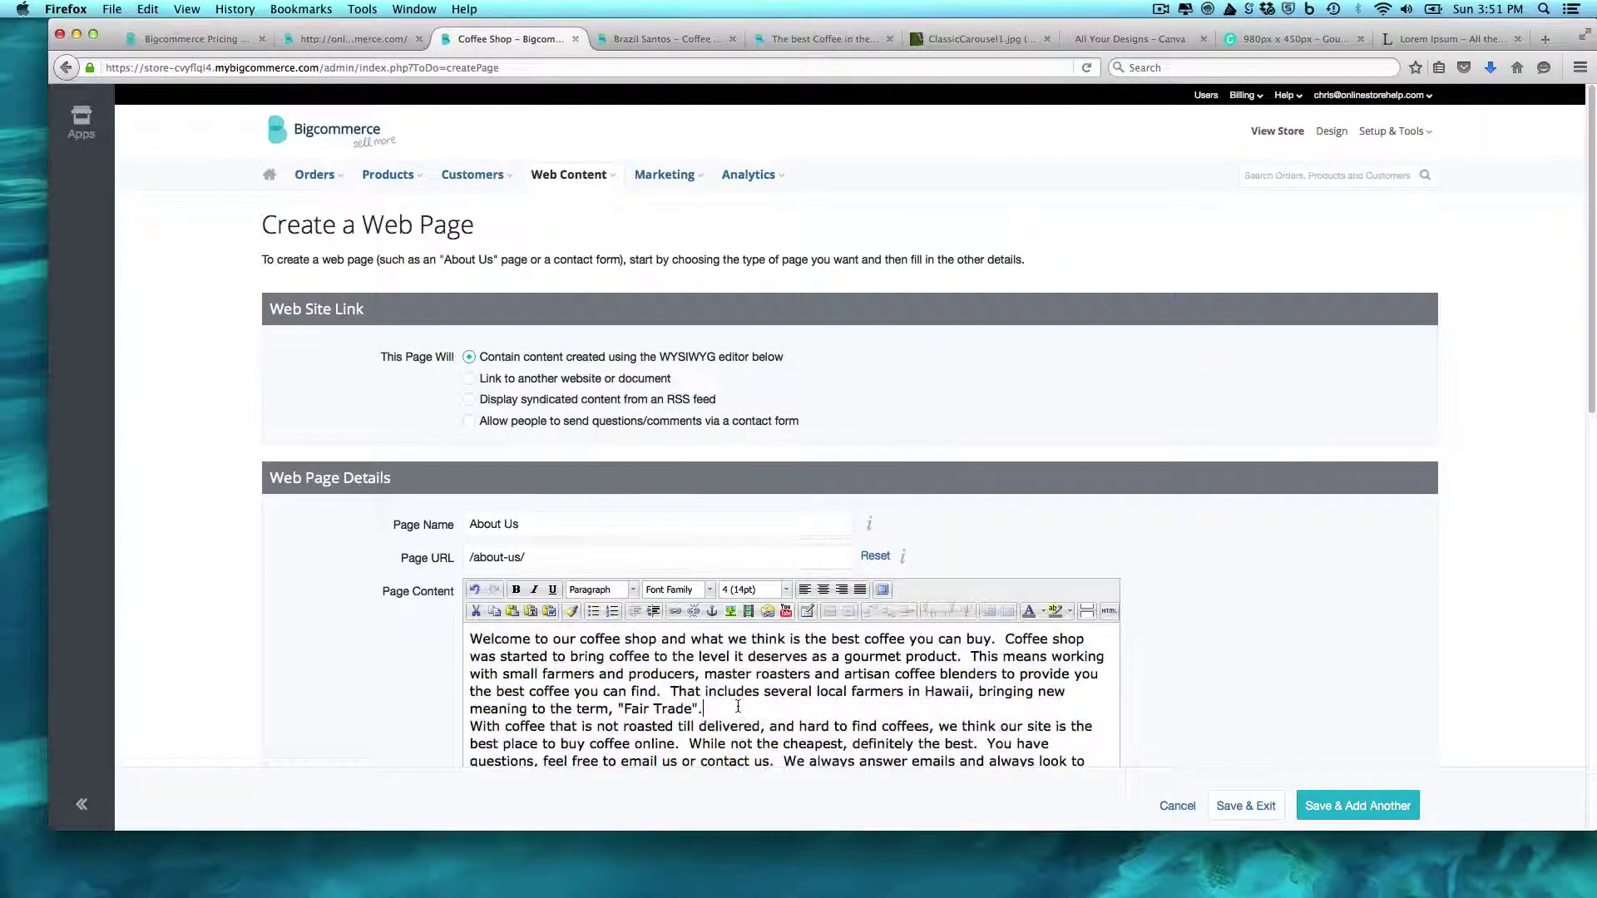
{"action": "key", "text": "Return"}
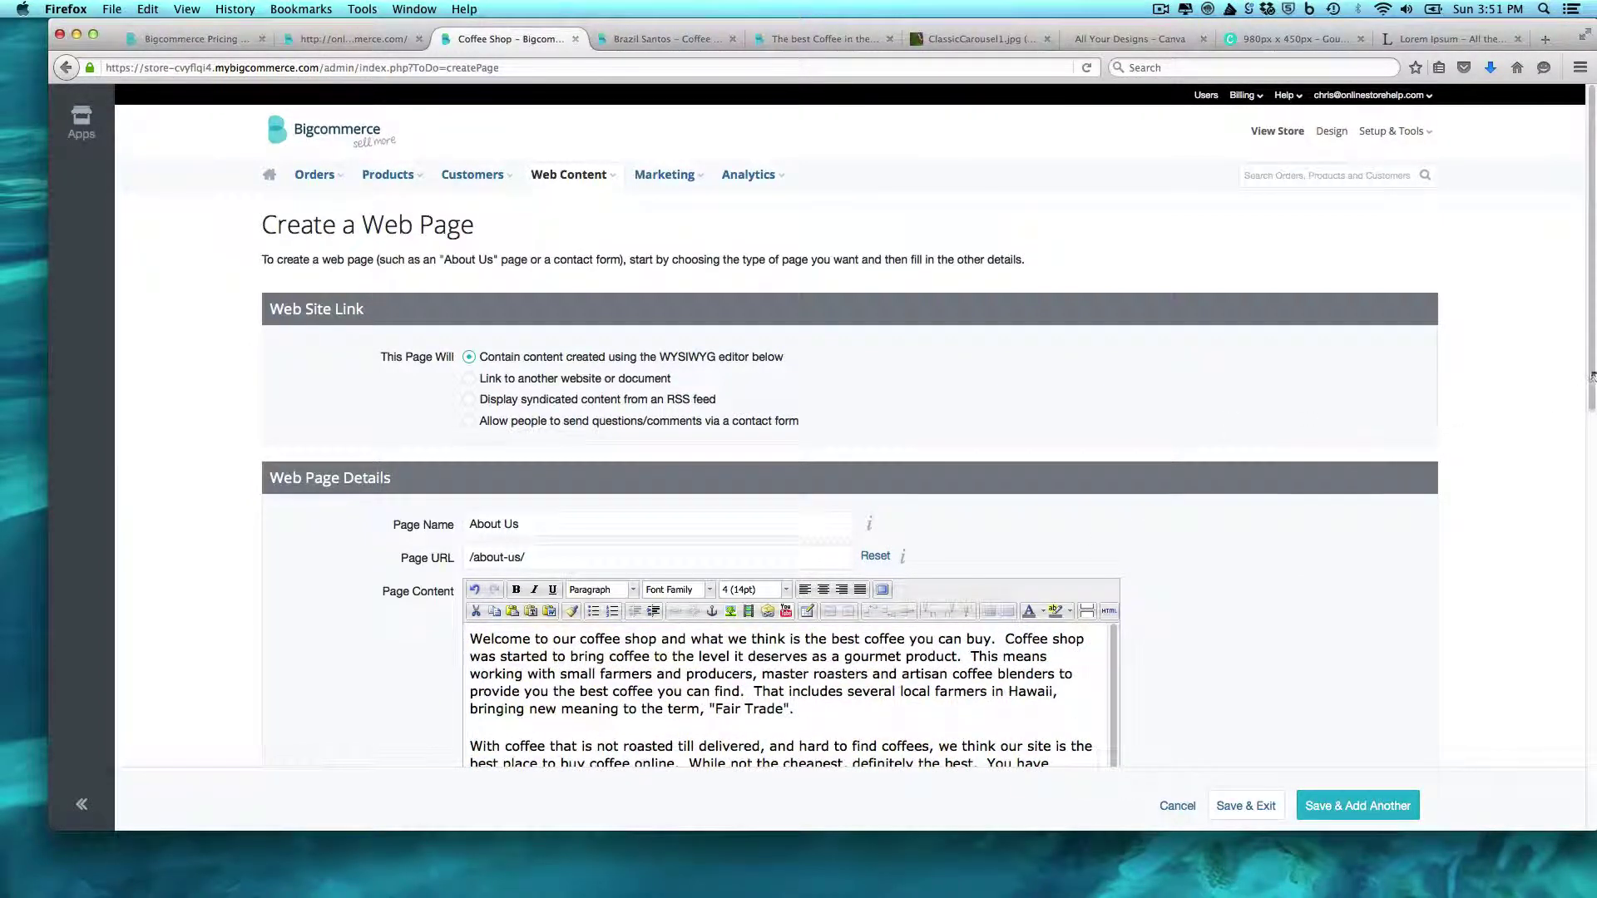
Save the About Us page into the web pages list
{"action": "left_click_drag", "start_coordinate": [1592, 376], "coordinate": [1592, 616]}
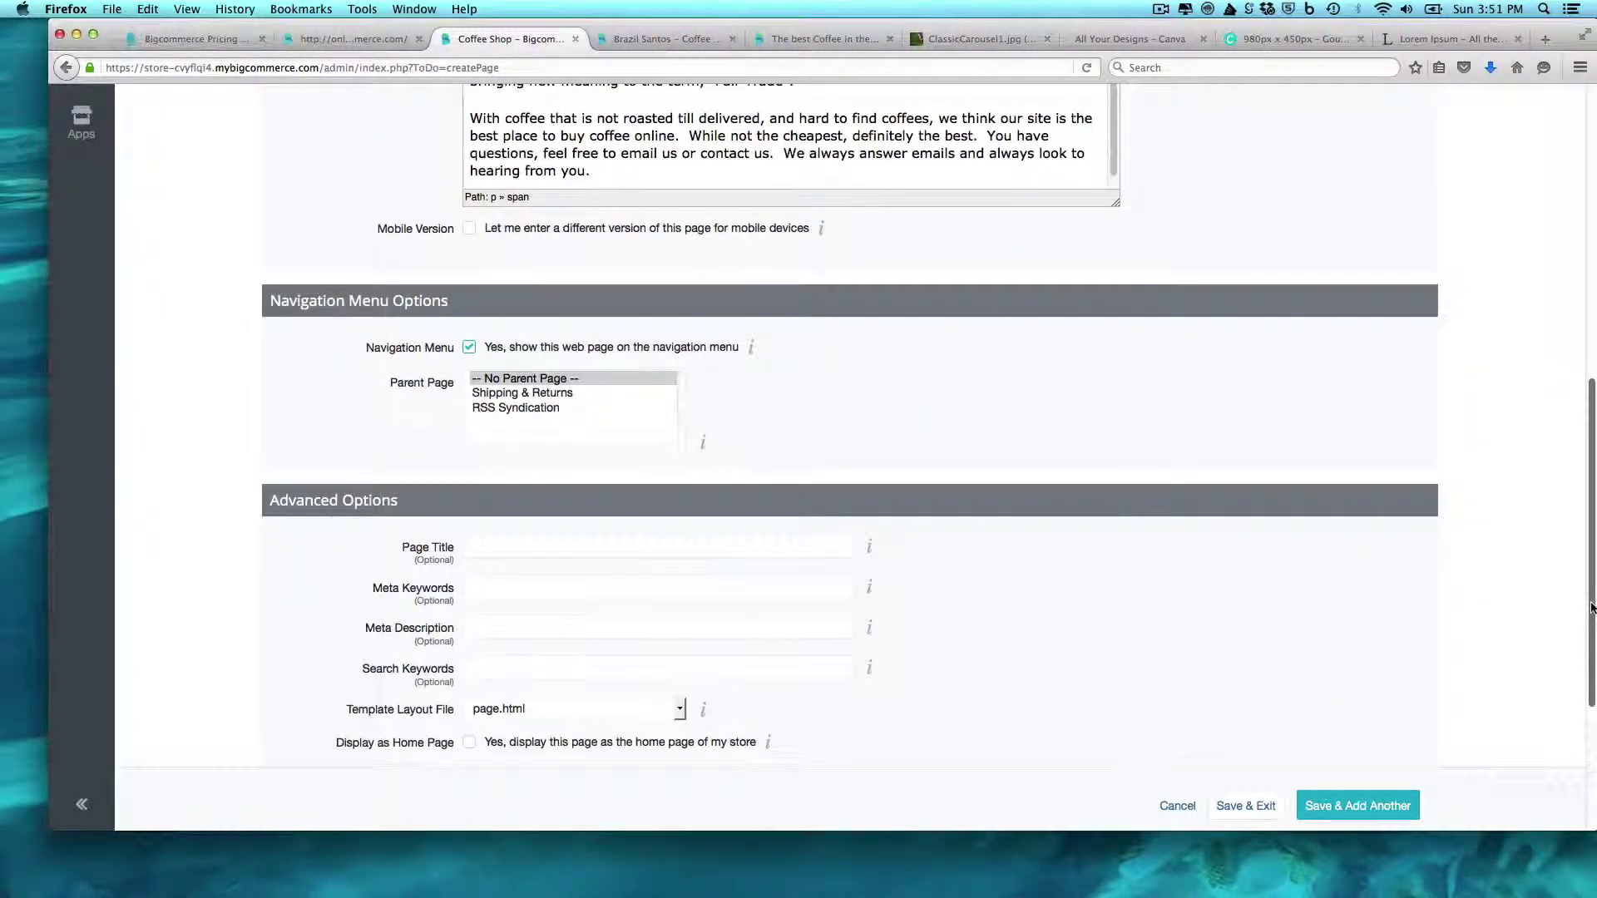
{"action": "scroll", "coordinate": [1592, 612], "scroll_direction": "down", "scroll_amount": 3}
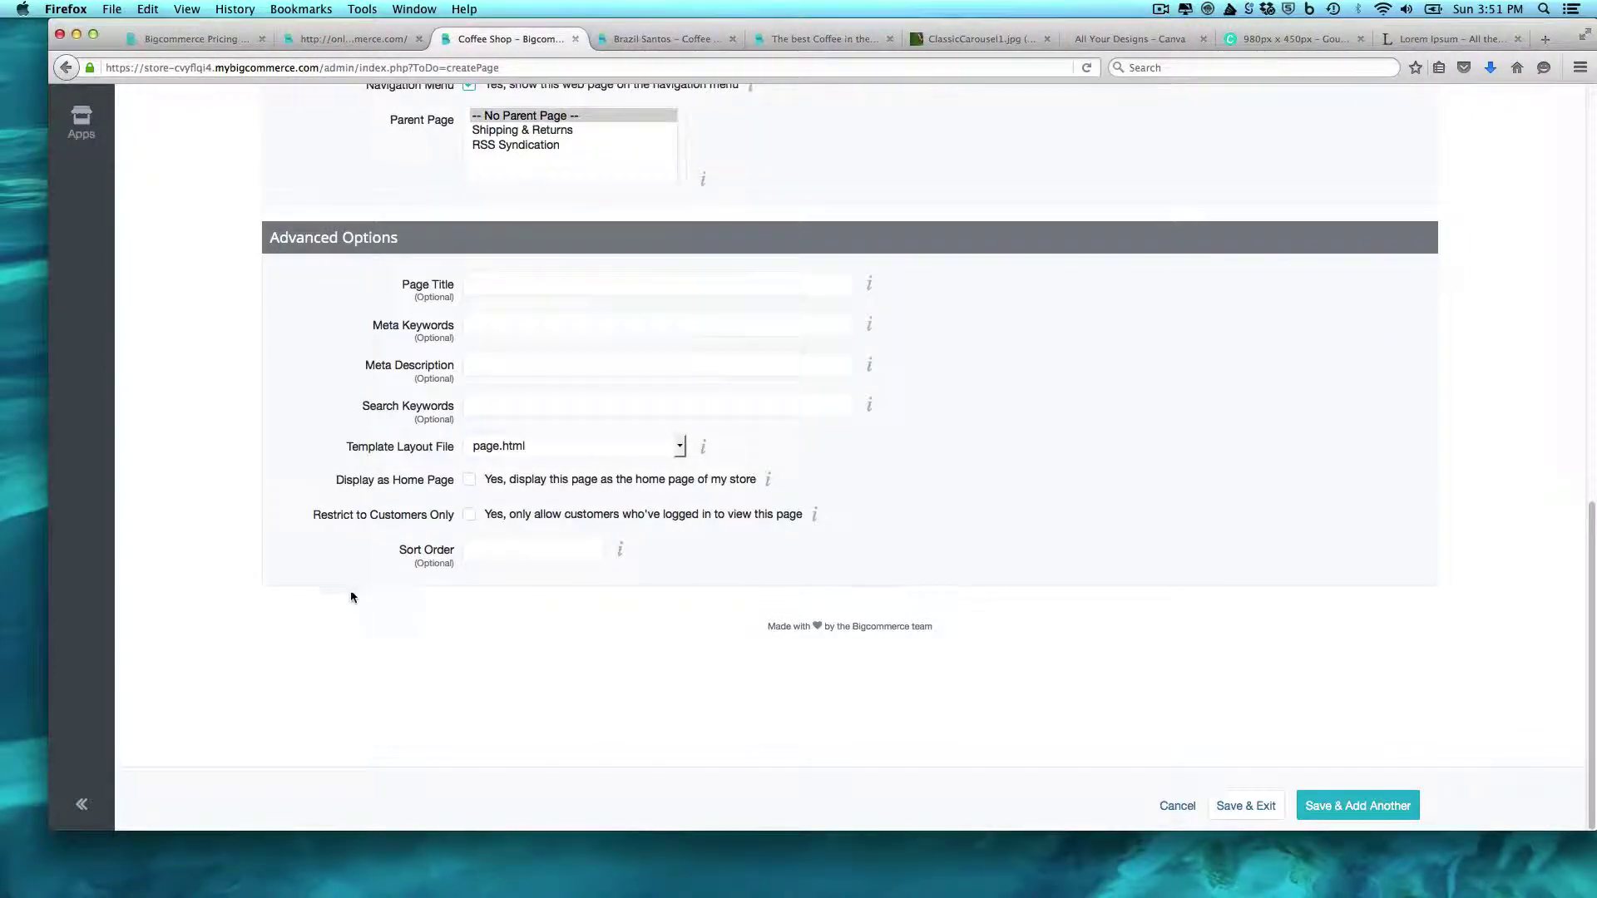
{"action": "left_click", "coordinate": [1261, 808]}
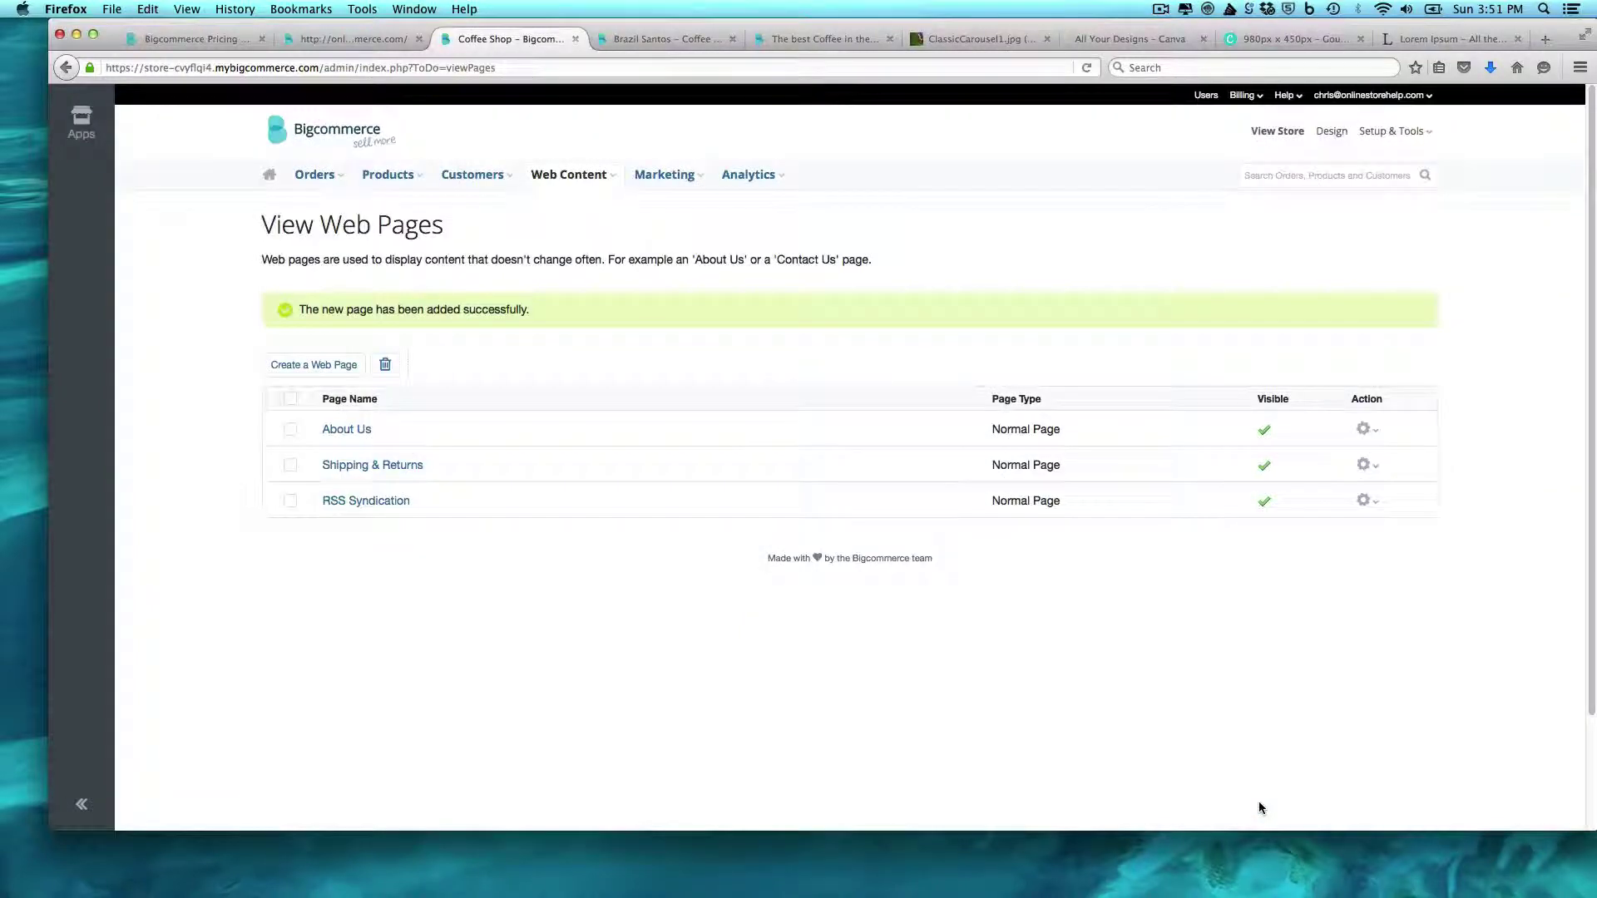
Load the storefront homepage and scroll to the footer Quick Links showing About Us
{"action": "left_click", "coordinate": [687, 40]}
{"action": "left_click", "coordinate": [502, 152]}
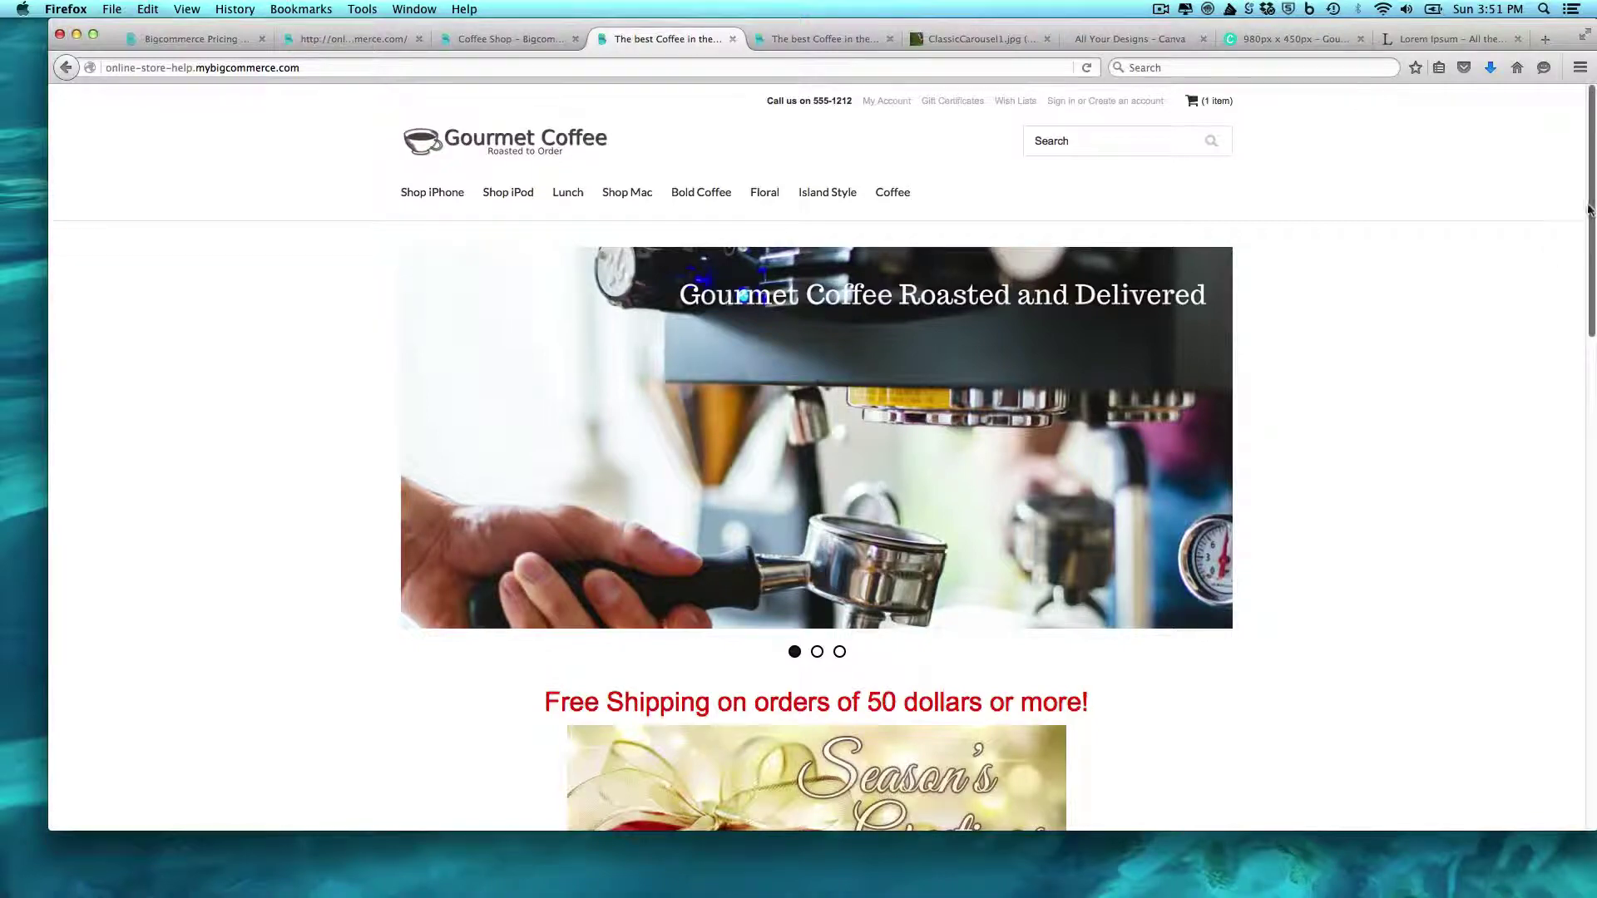
{"action": "left_click_drag", "start_coordinate": [1590, 266], "coordinate": [1579, 695]}
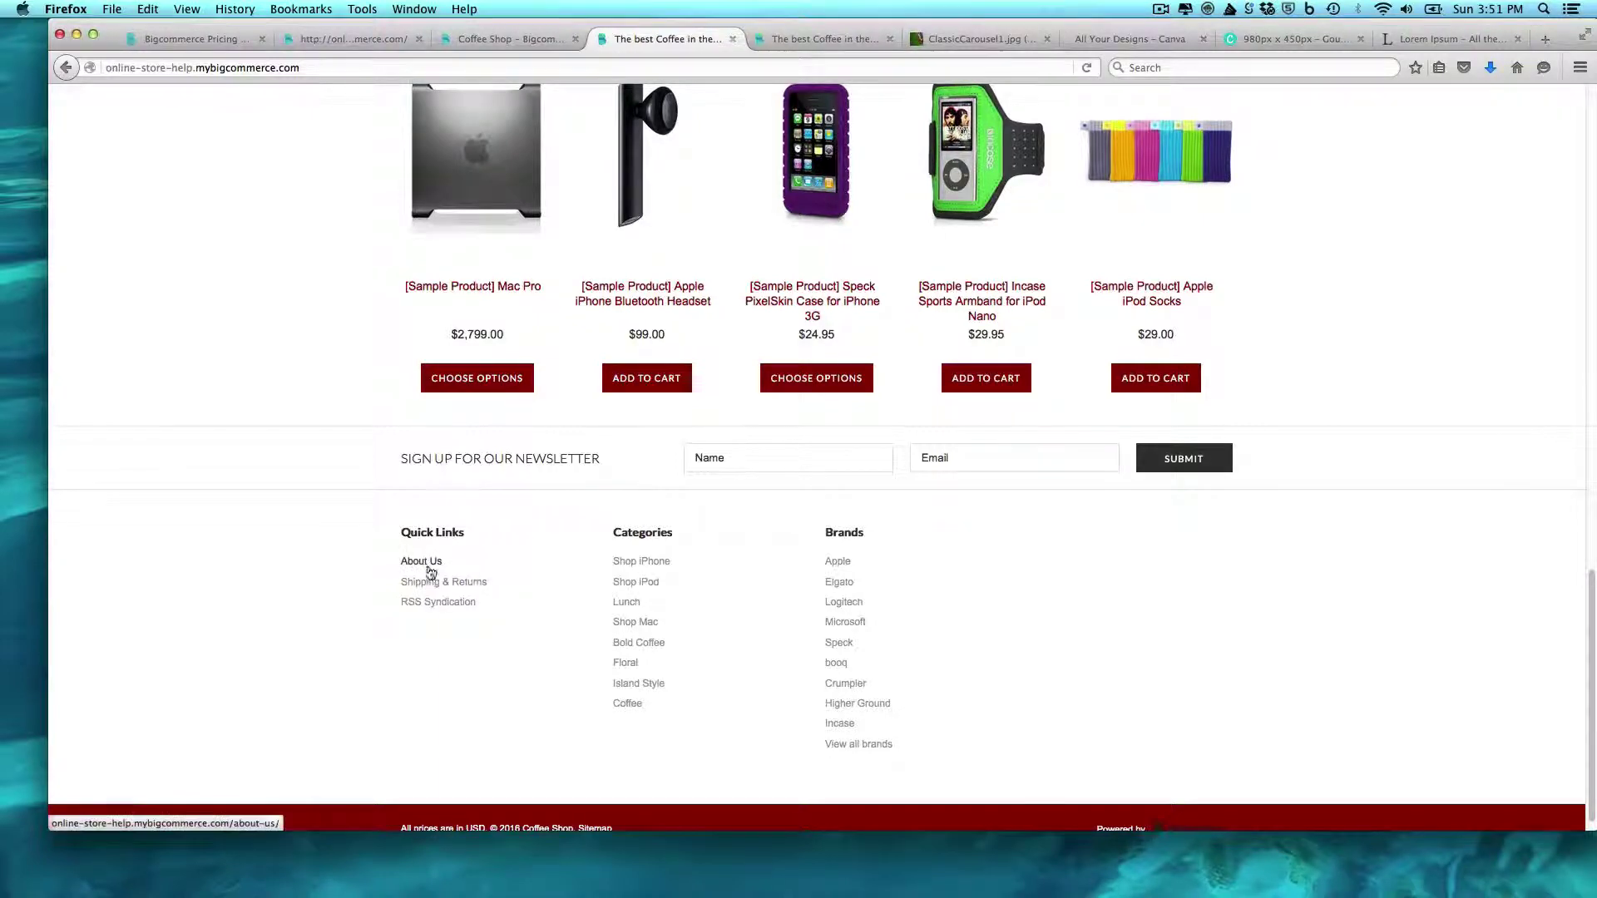
Review the Shipping & Returns page form and save it back to the web pages list
{"action": "left_click", "coordinate": [537, 40]}
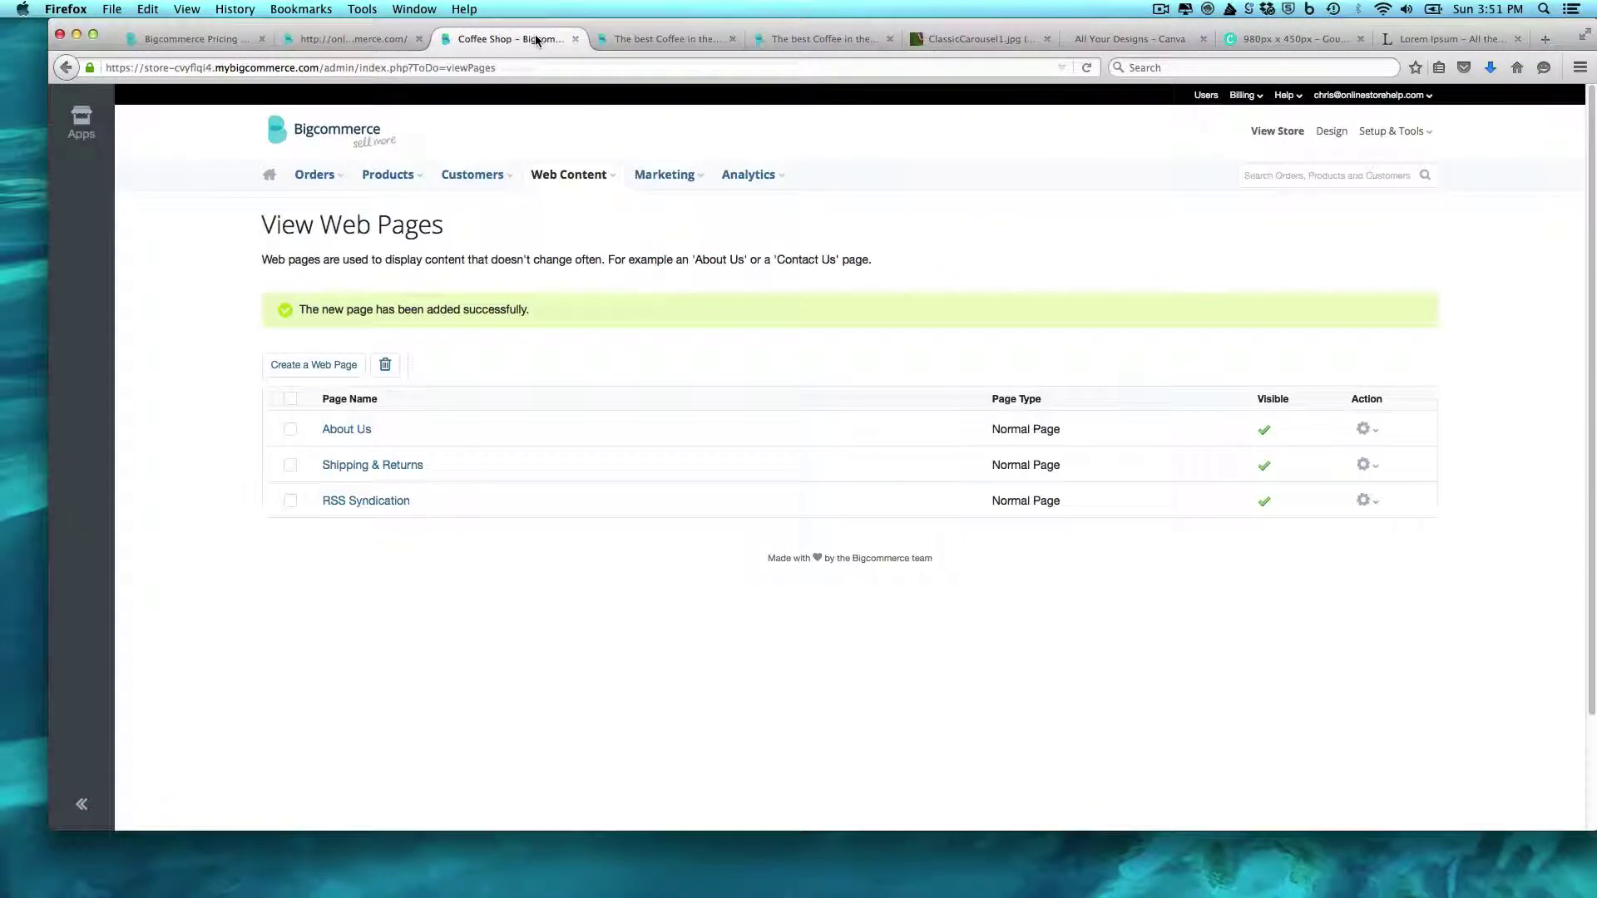
{"action": "left_click", "coordinate": [386, 466]}
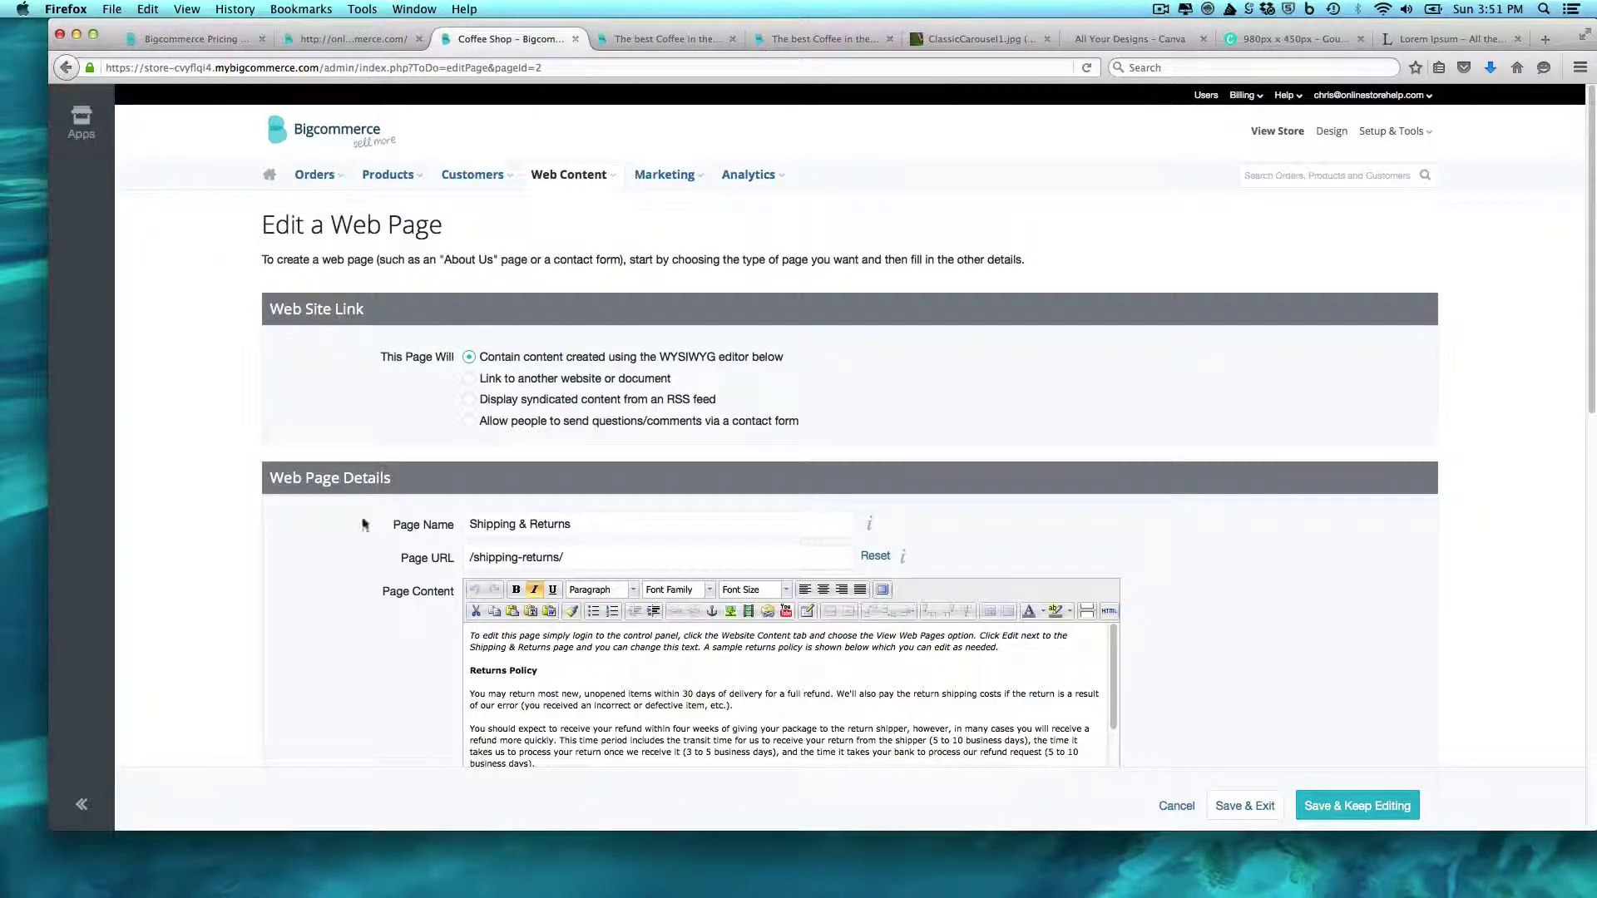
{"action": "scroll", "coordinate": [1592, 491], "scroll_direction": "down", "scroll_amount": 5}
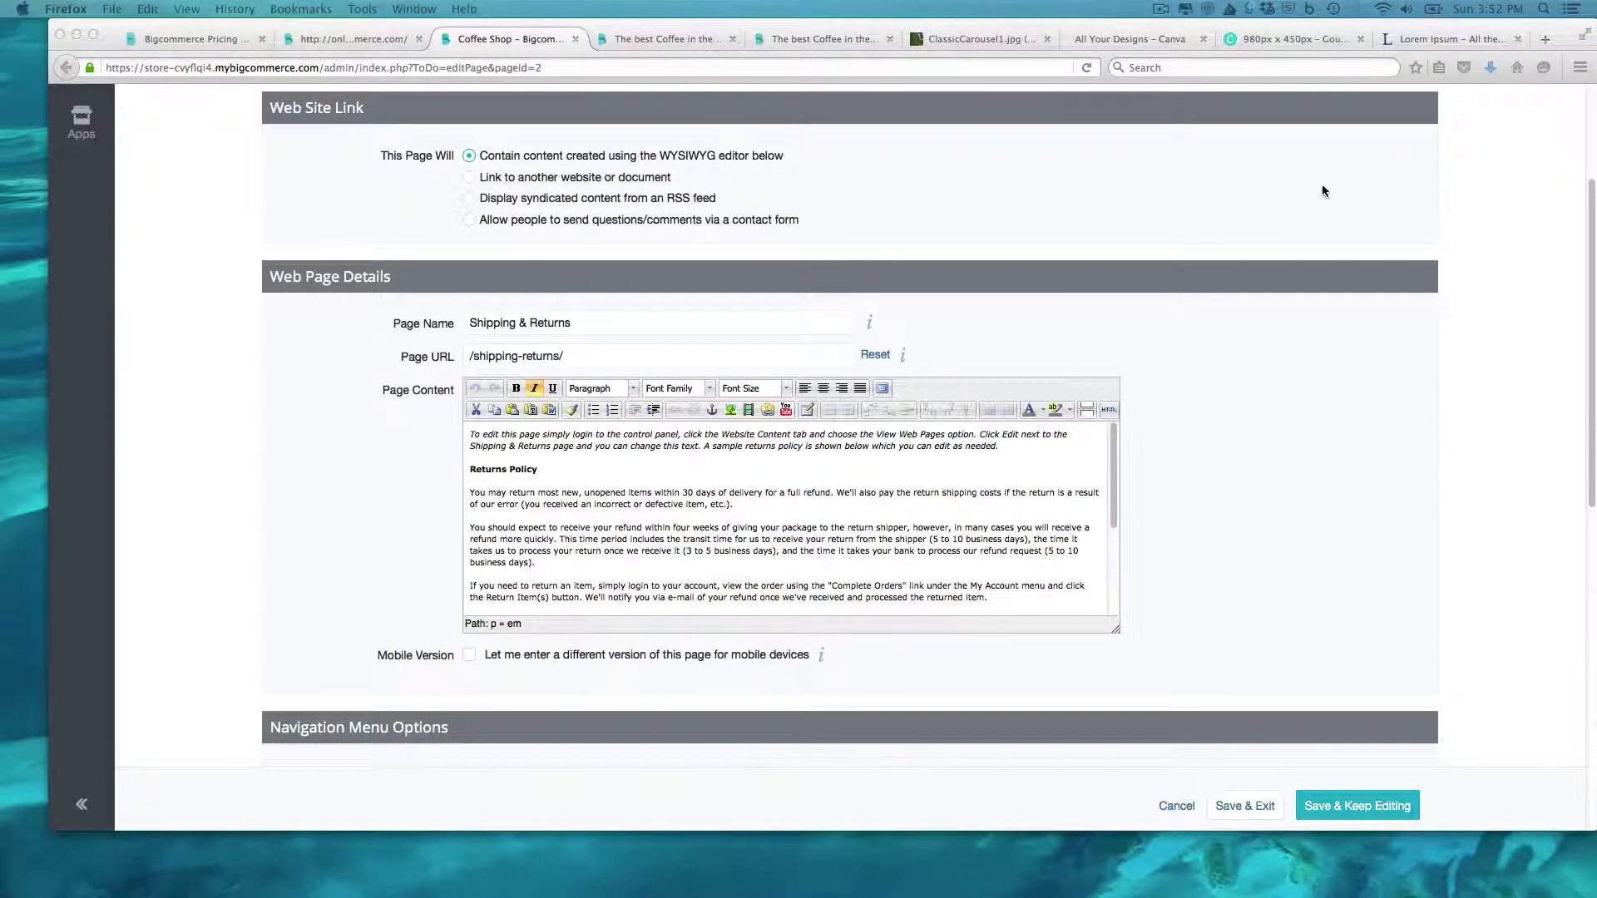
{"action": "left_click", "coordinate": [1250, 807]}
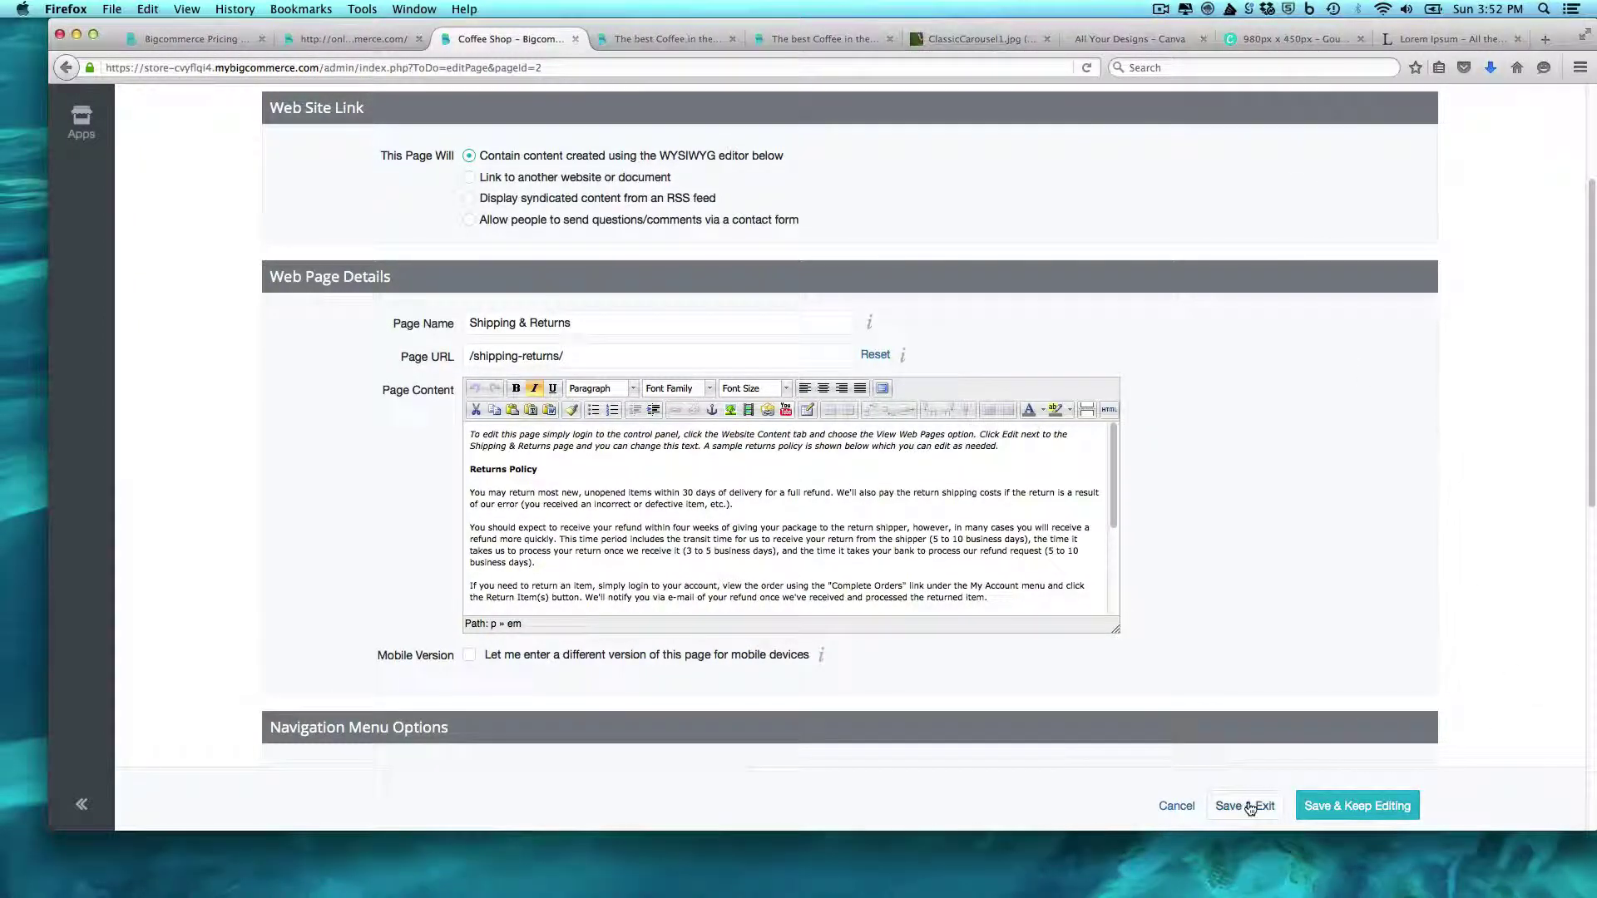
{"action": "left_click", "coordinate": [1250, 807]}
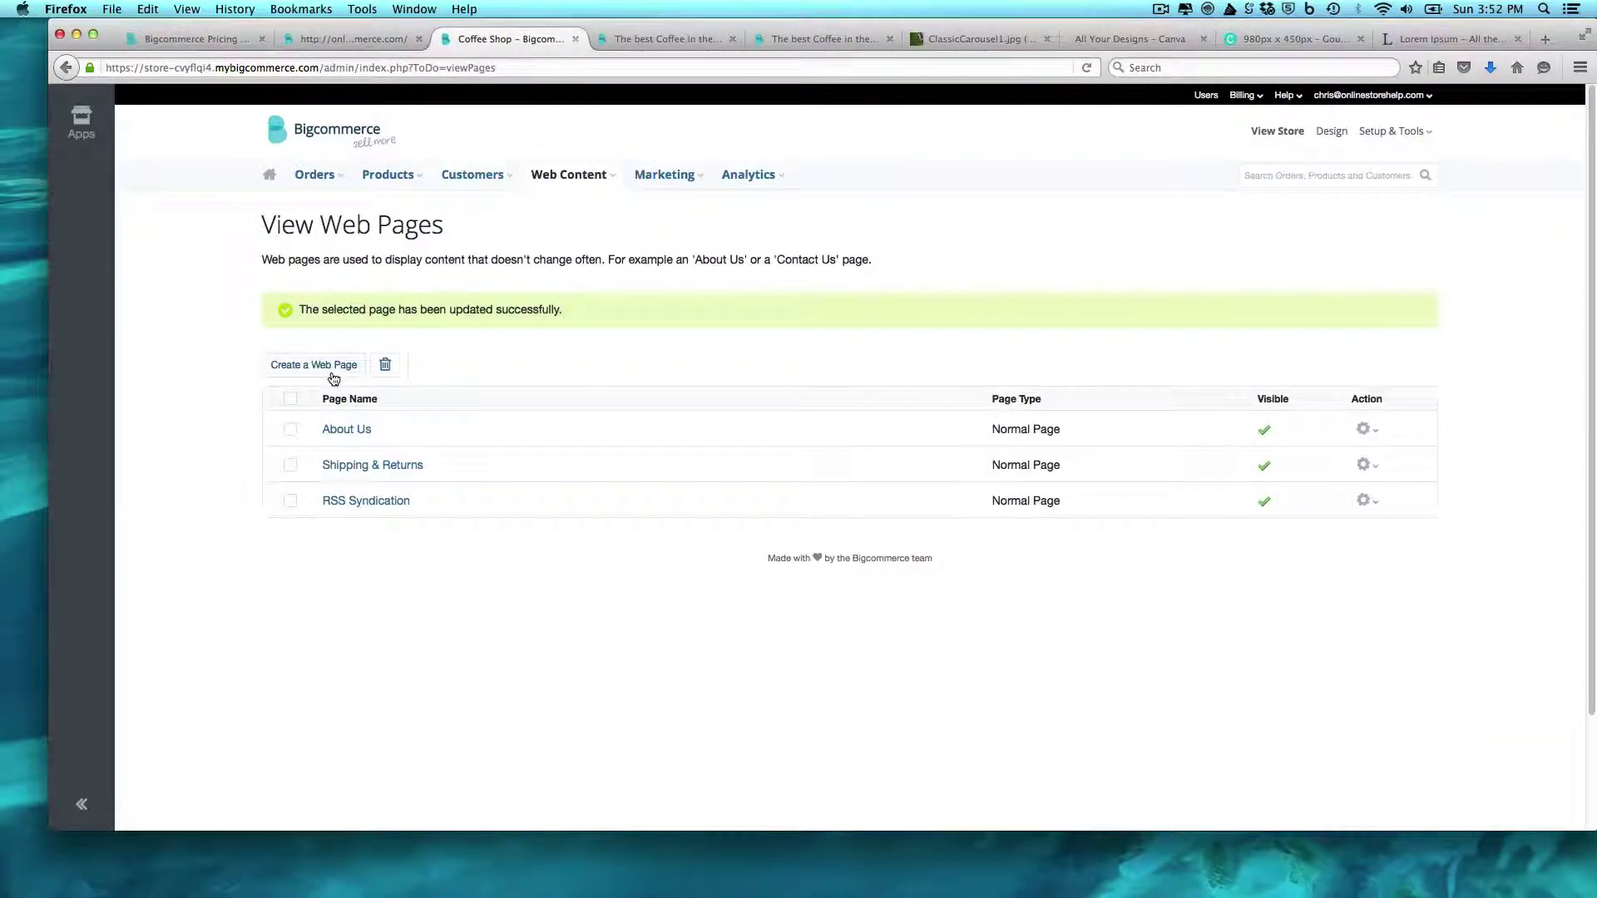
Create an FAQ page at /faq/ with the pasted coffee grinder and coffee maker Q&A, and save it
{"action": "left_click", "coordinate": [333, 378]}
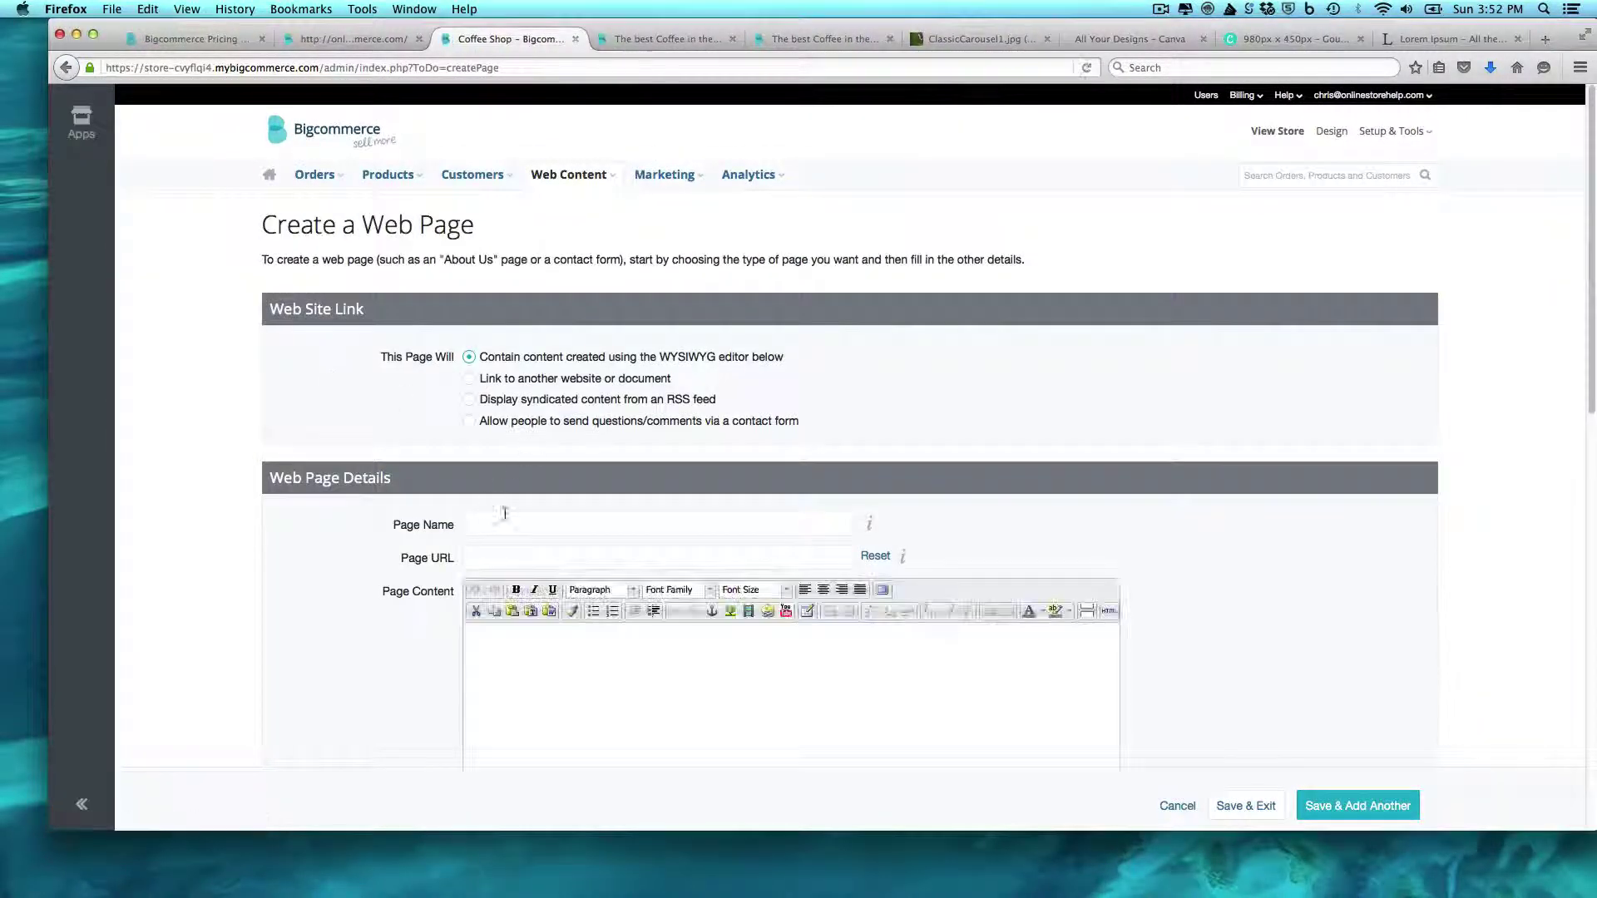
{"action": "left_click", "coordinate": [504, 525]}
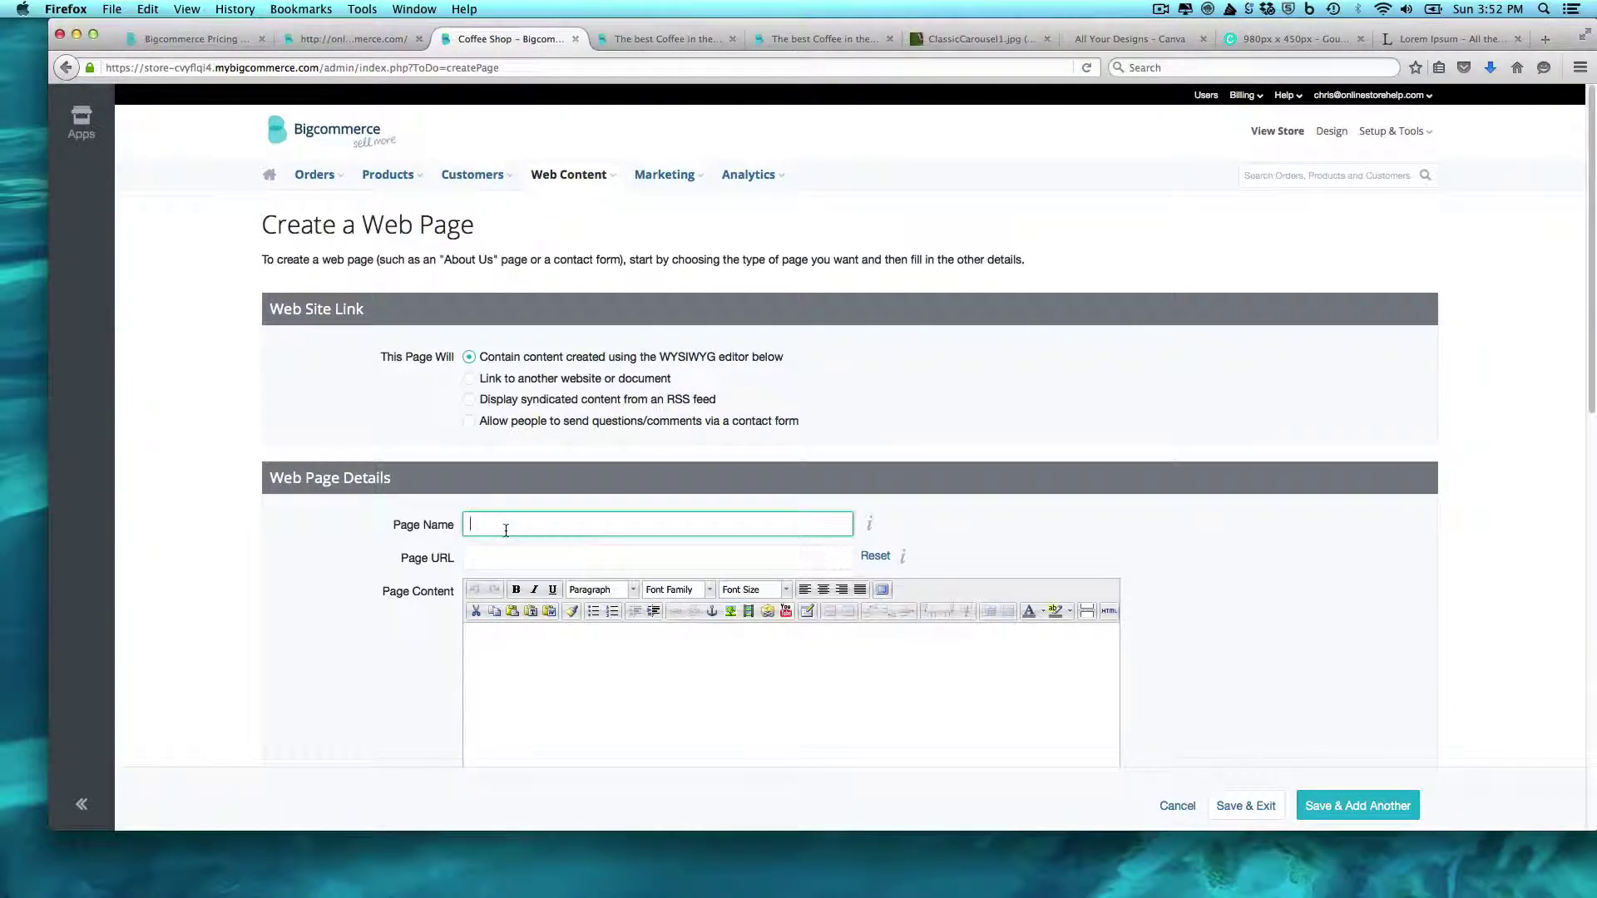
{"action": "type", "text": "FAQ"}
{"action": "left_click", "coordinate": [627, 654]}
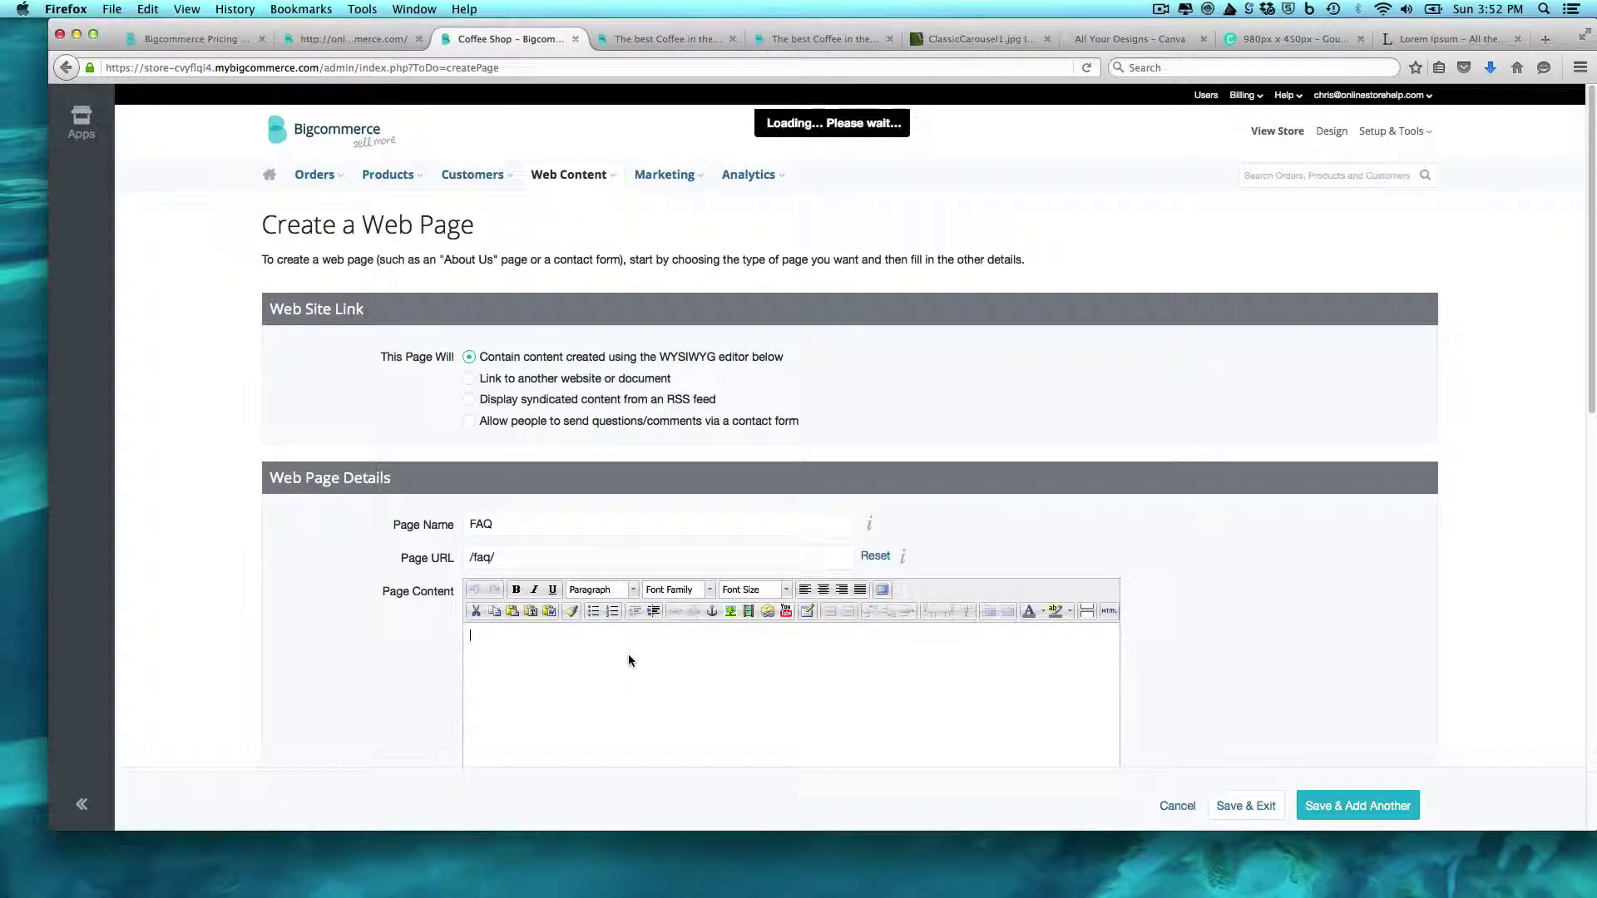
{"action": "key", "text": "super+v"}
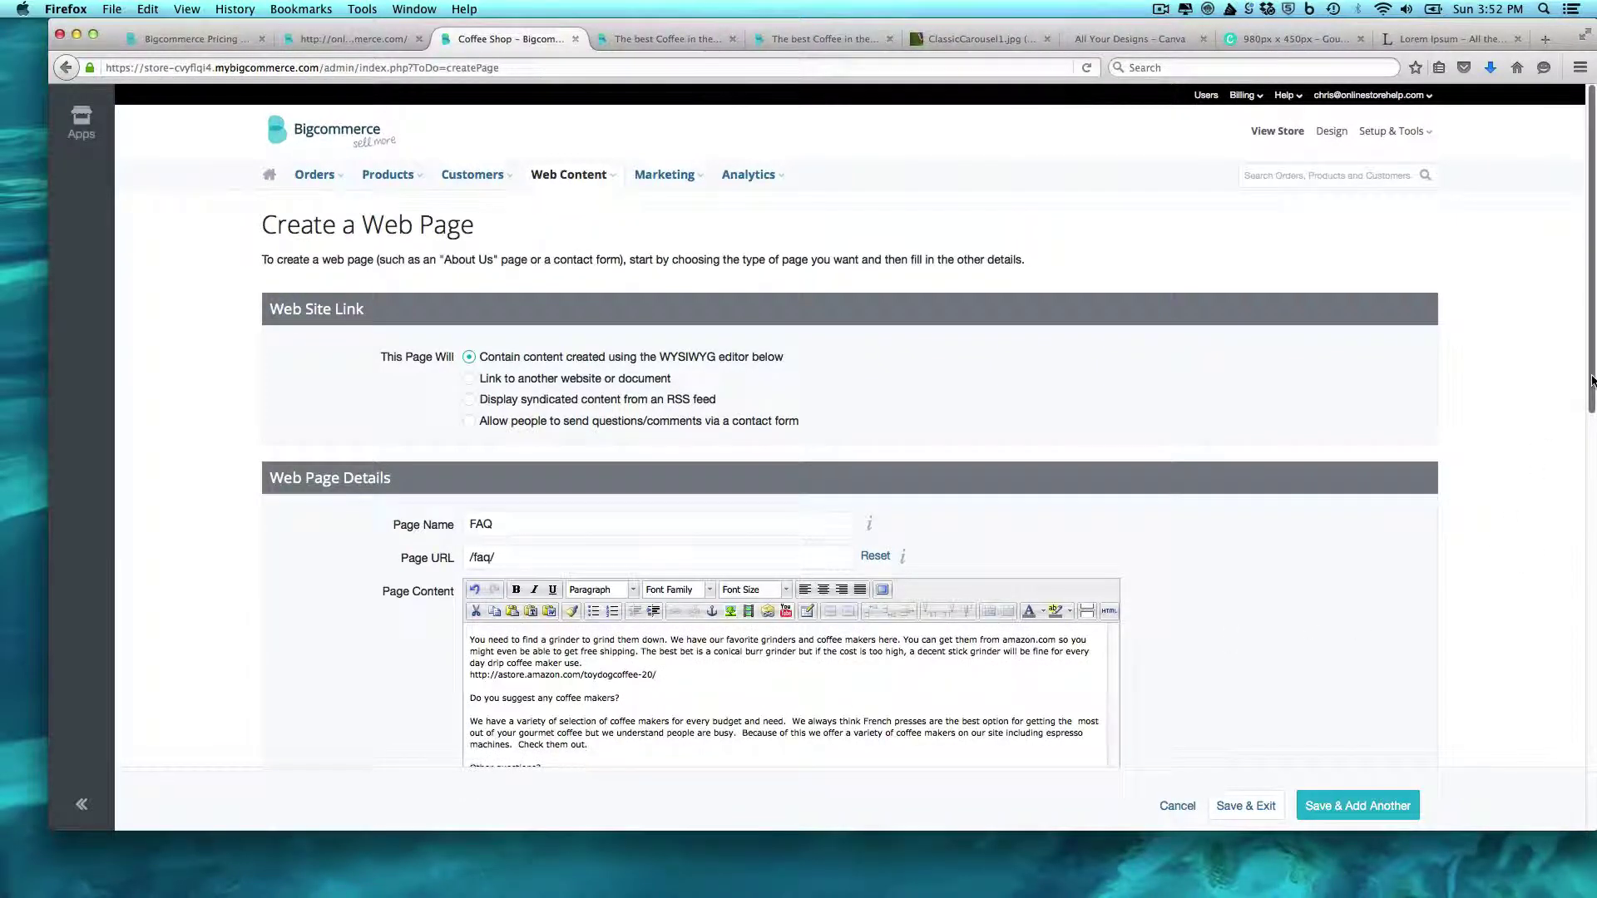
{"action": "left_click_drag", "start_coordinate": [1590, 384], "coordinate": [1592, 798]}
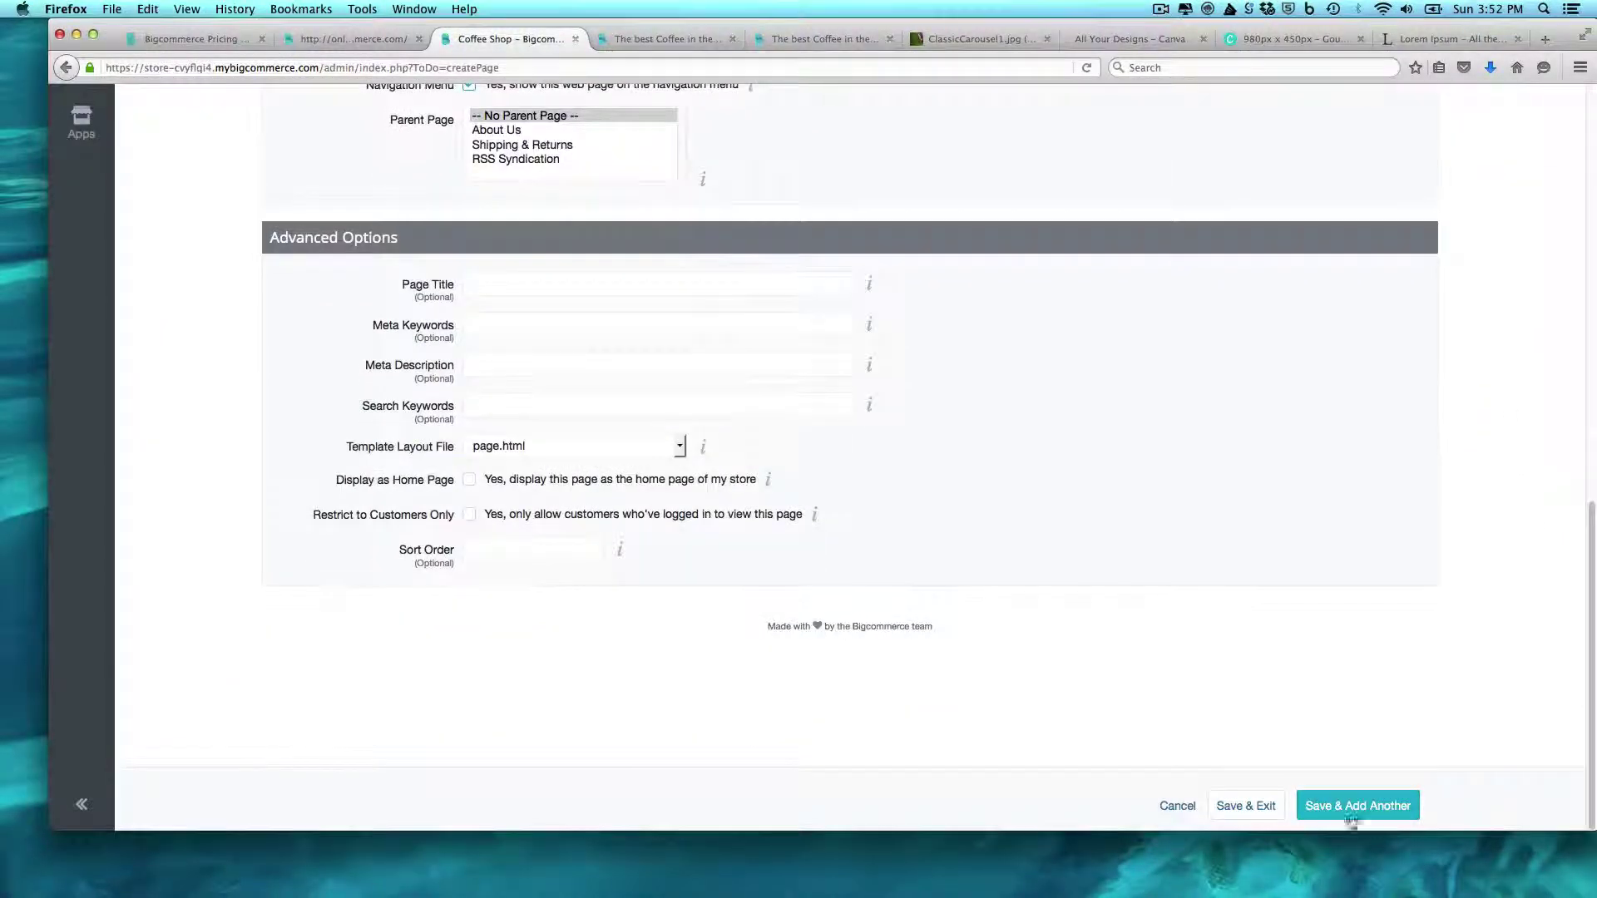
{"action": "left_click", "coordinate": [1245, 806]}
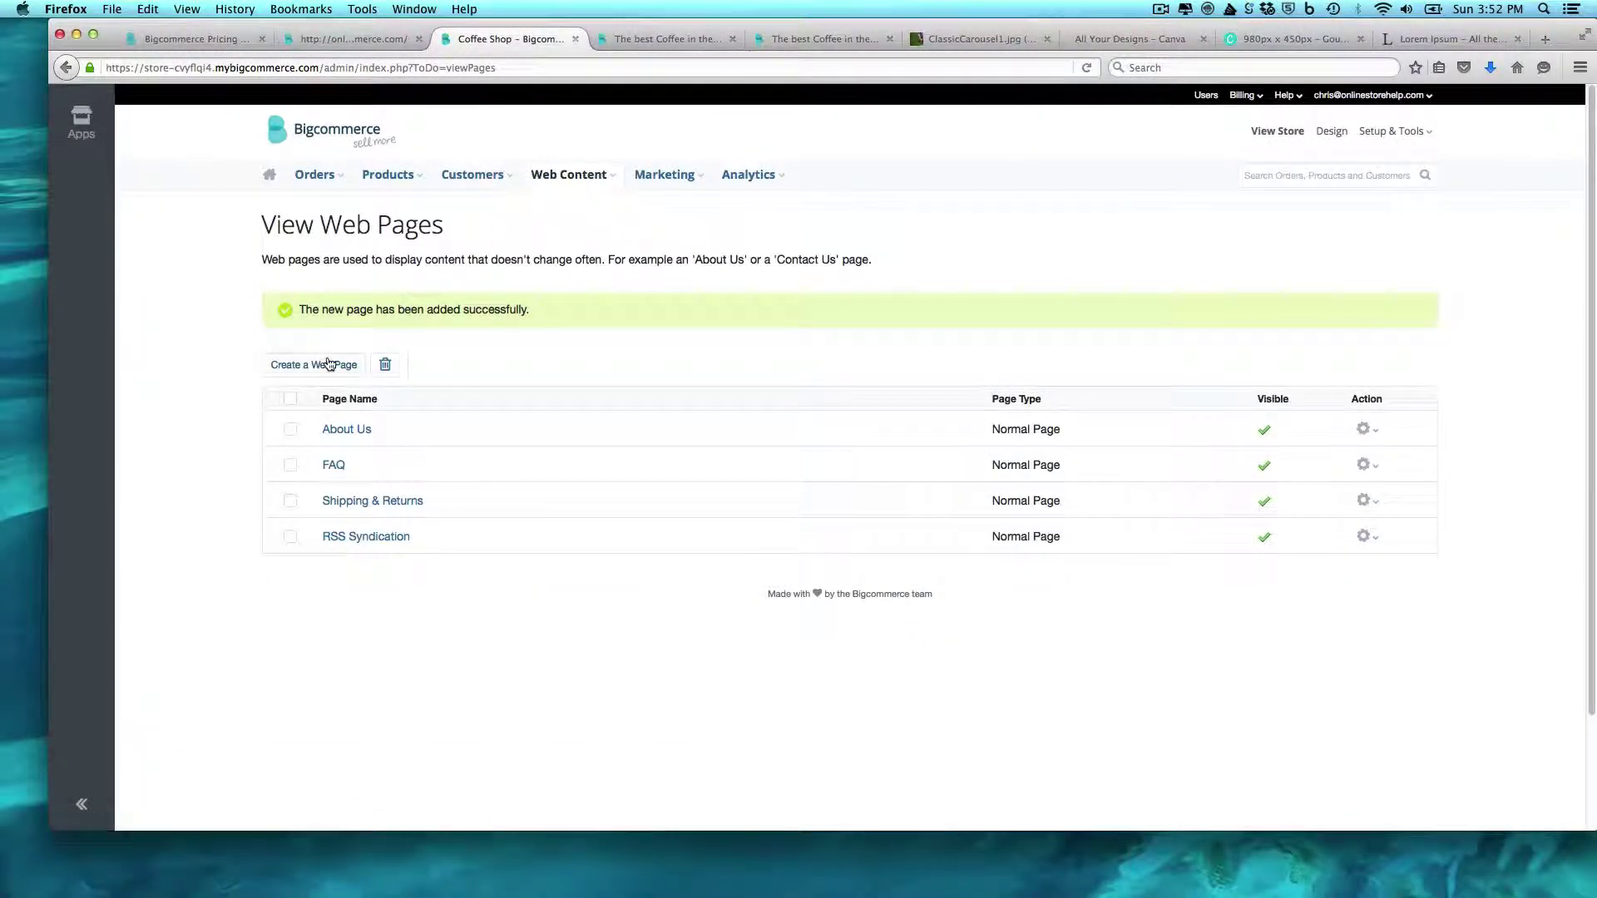
Start a contact-form page named Contact Us with intro text 'Have questions, fill out the form below...'
{"action": "left_click", "coordinate": [327, 365]}
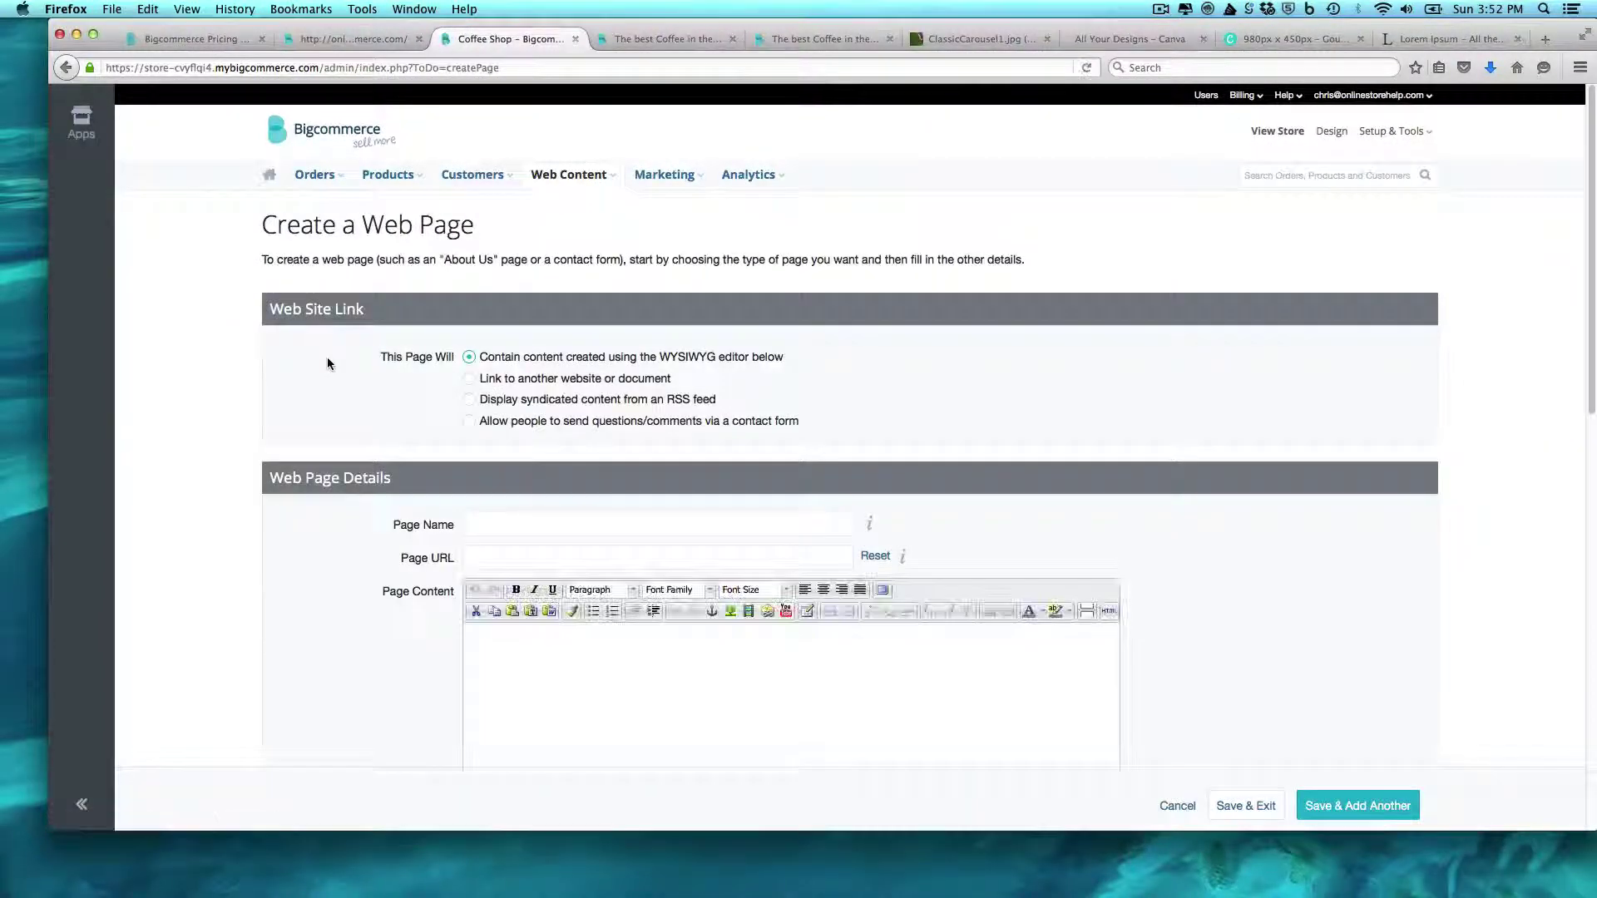
{"action": "left_click", "coordinate": [468, 421]}
{"action": "left_click", "coordinate": [508, 521]}
{"action": "type", "text": "Contact Us"}
{"action": "left_click", "coordinate": [568, 660]}
{"action": "type", "text": "Have questions, f"}
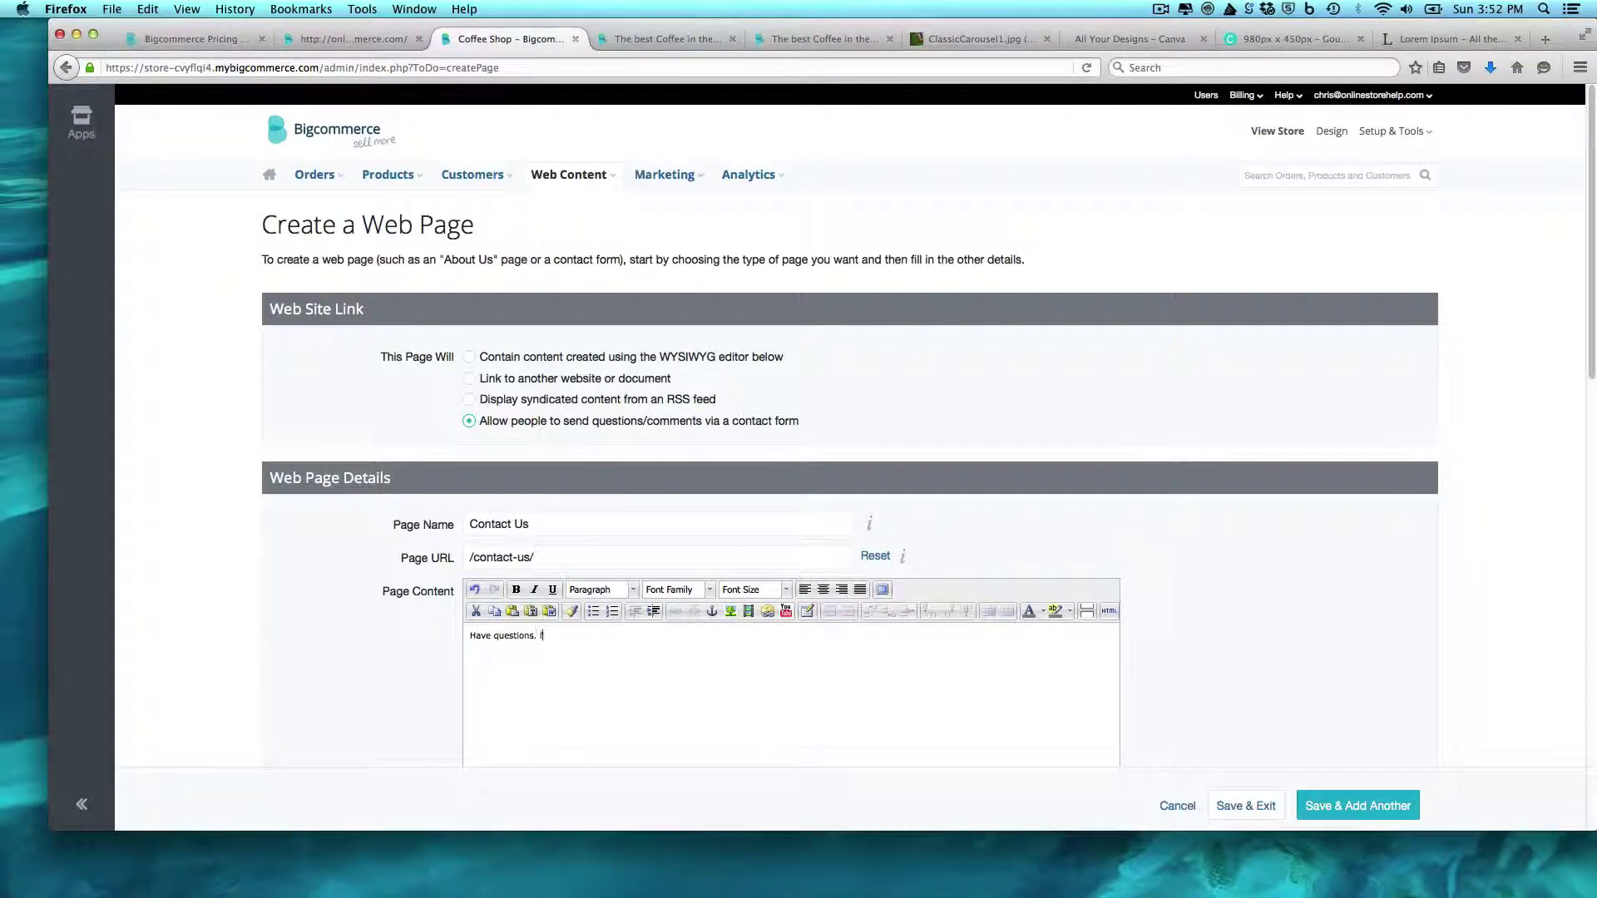
{"action": "type", "text": "ill out the form below..."}
Enable the RMA Number, Order Number, Phone Number and Full Name form fields
{"action": "left_click_drag", "start_coordinate": [1591, 351], "coordinate": [1592, 514]}
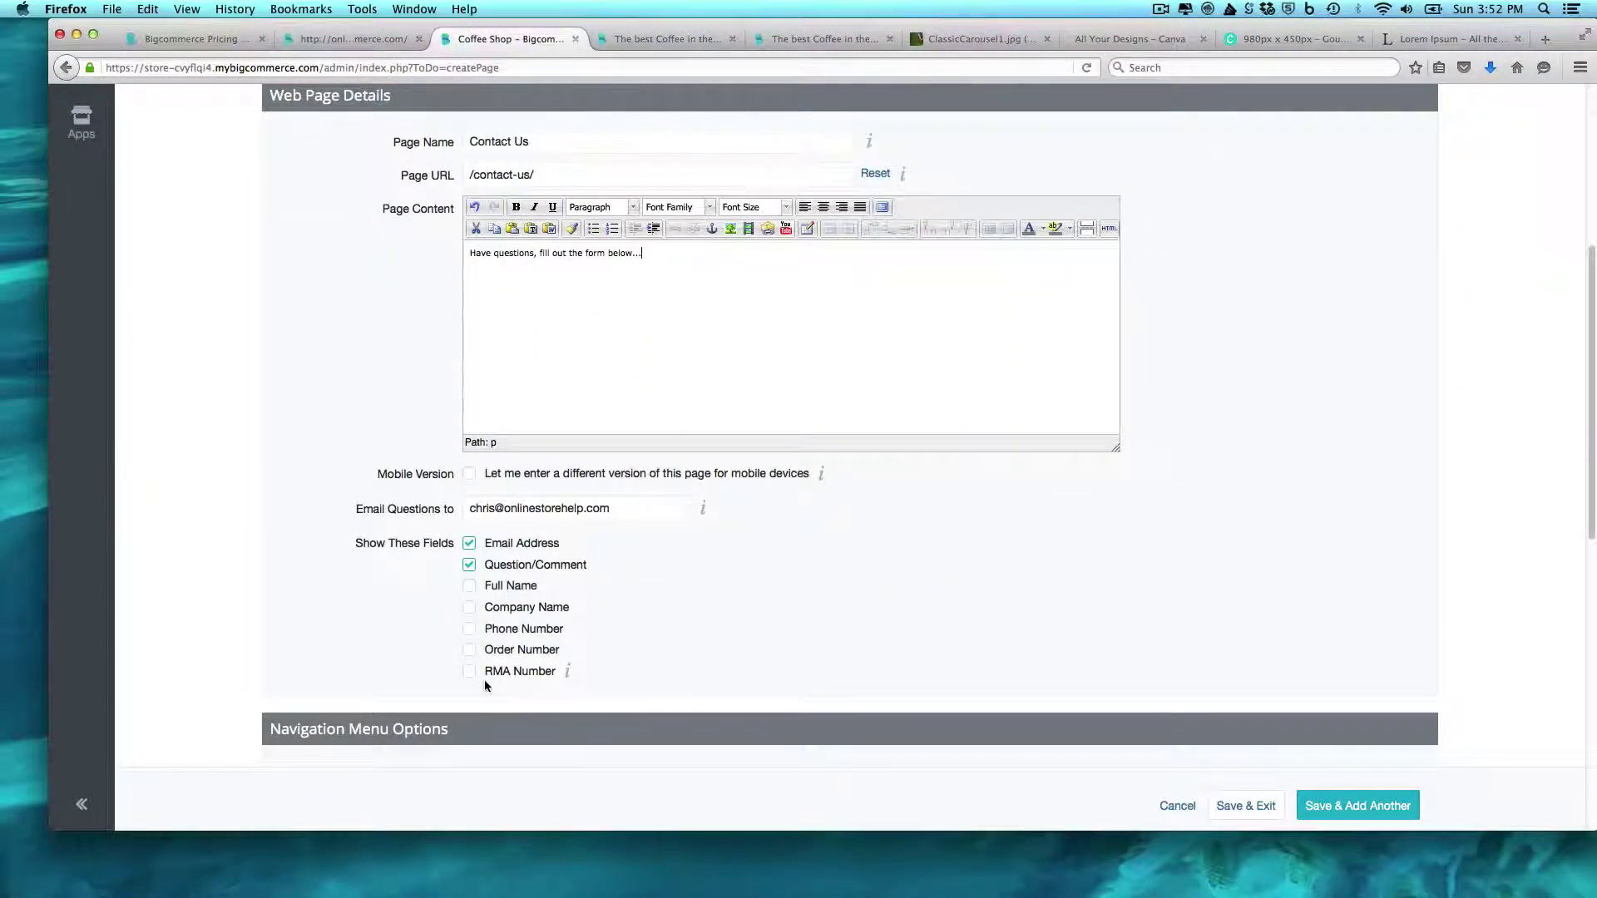
{"action": "left_click", "coordinate": [470, 674]}
{"action": "left_click", "coordinate": [470, 650]}
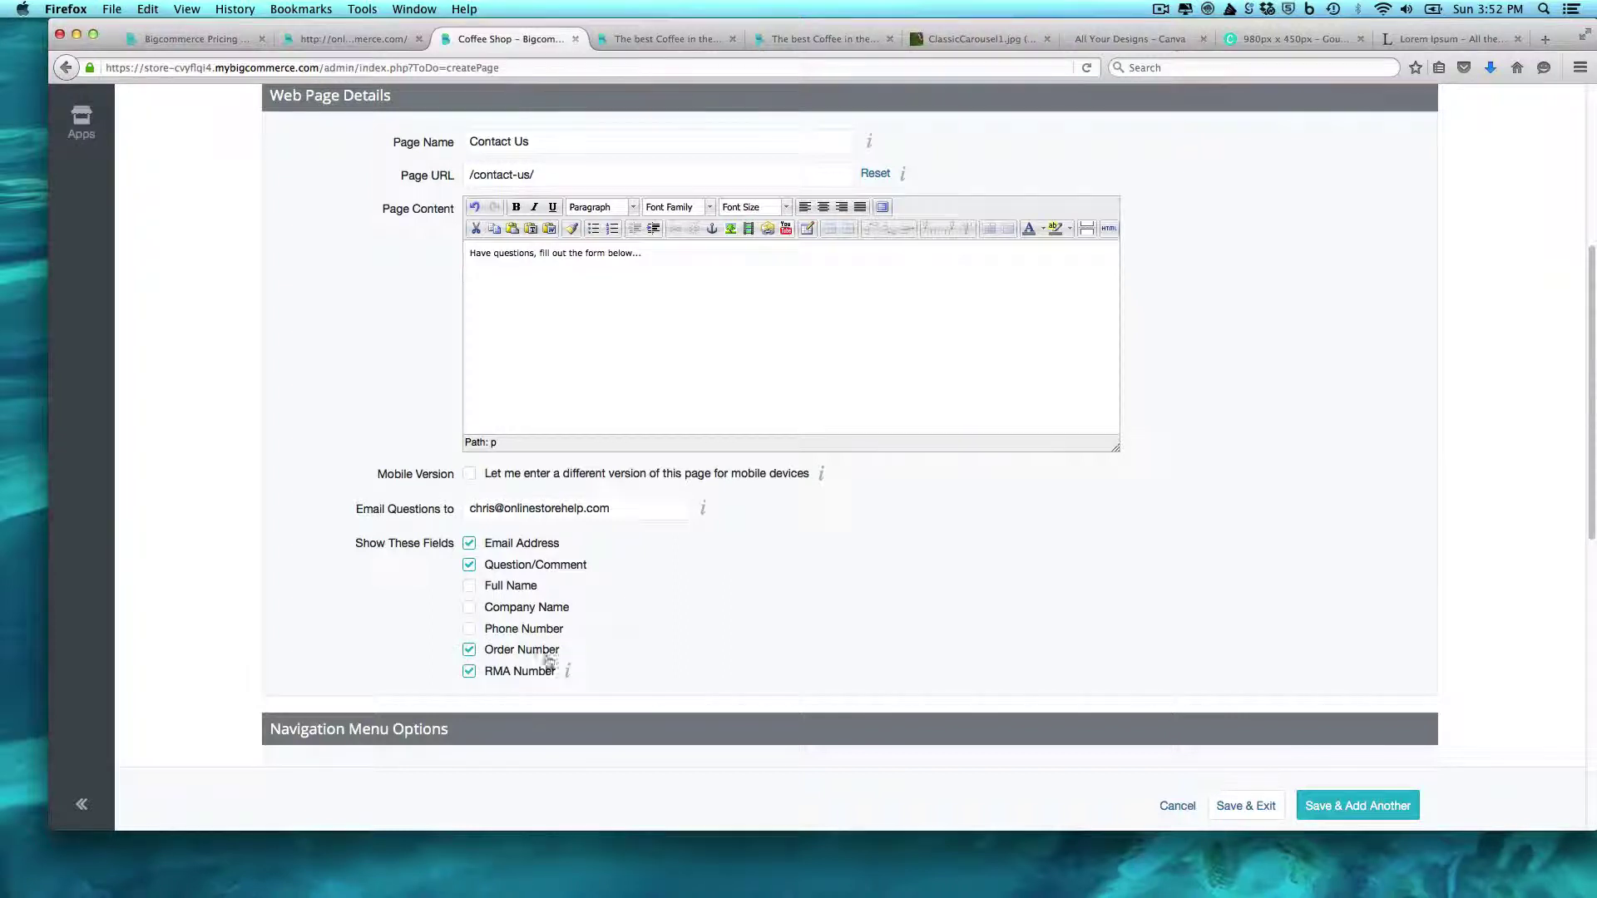
{"action": "left_click", "coordinate": [469, 629]}
{"action": "left_click", "coordinate": [469, 586]}
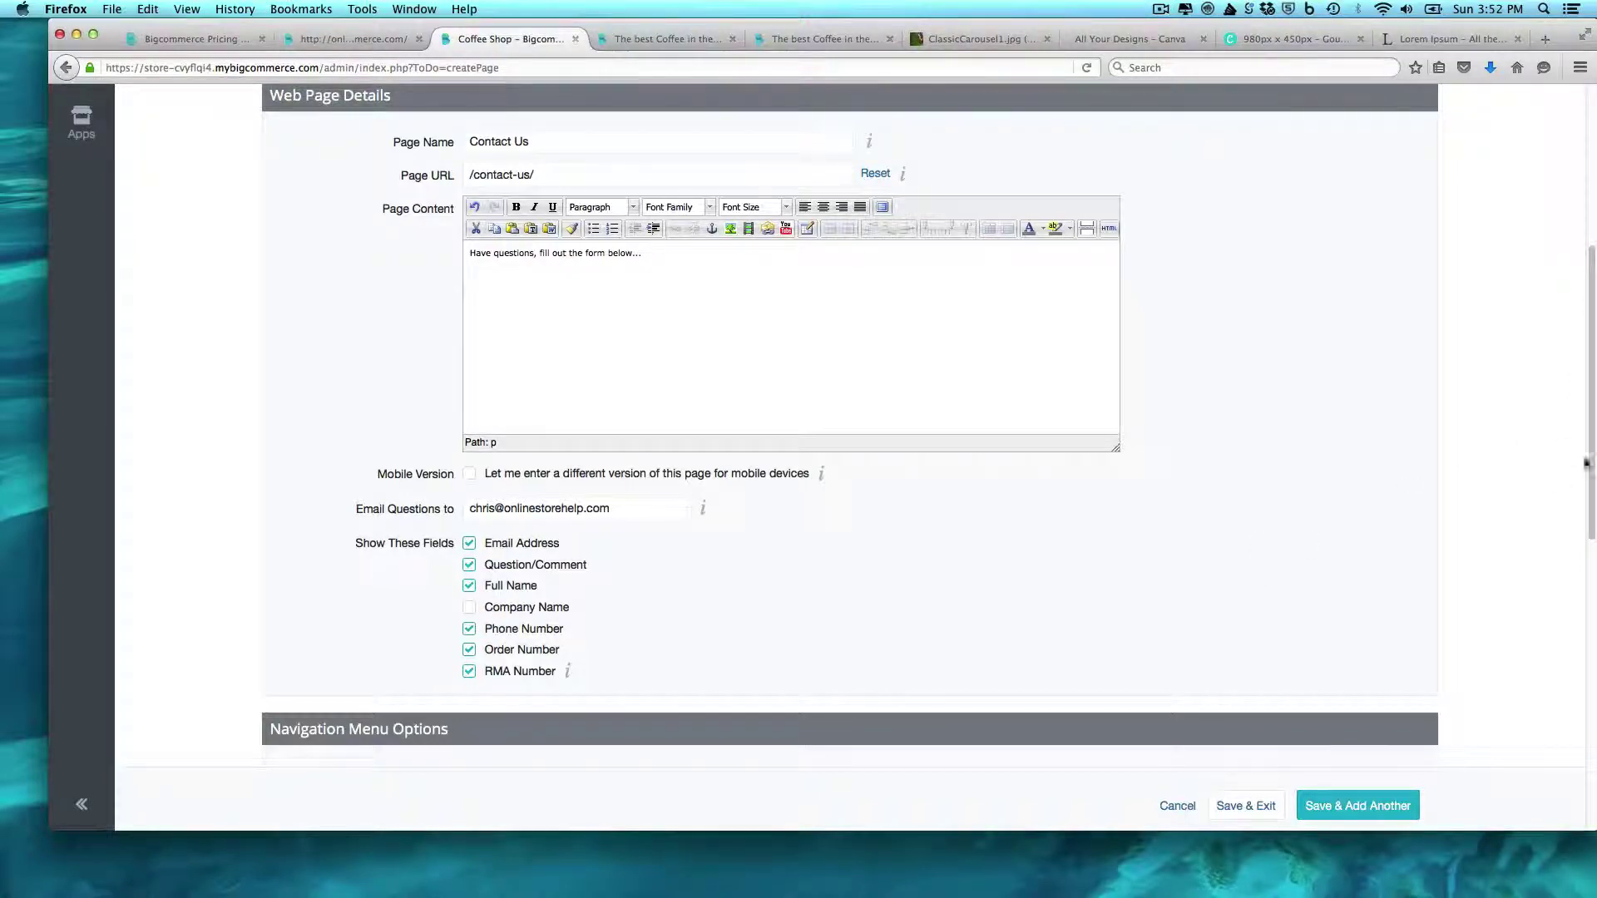
{"action": "scroll", "coordinate": [1592, 498], "scroll_direction": "down", "scroll_amount": 1}
{"action": "left_click_drag", "start_coordinate": [1592, 497], "coordinate": [1594, 663]}
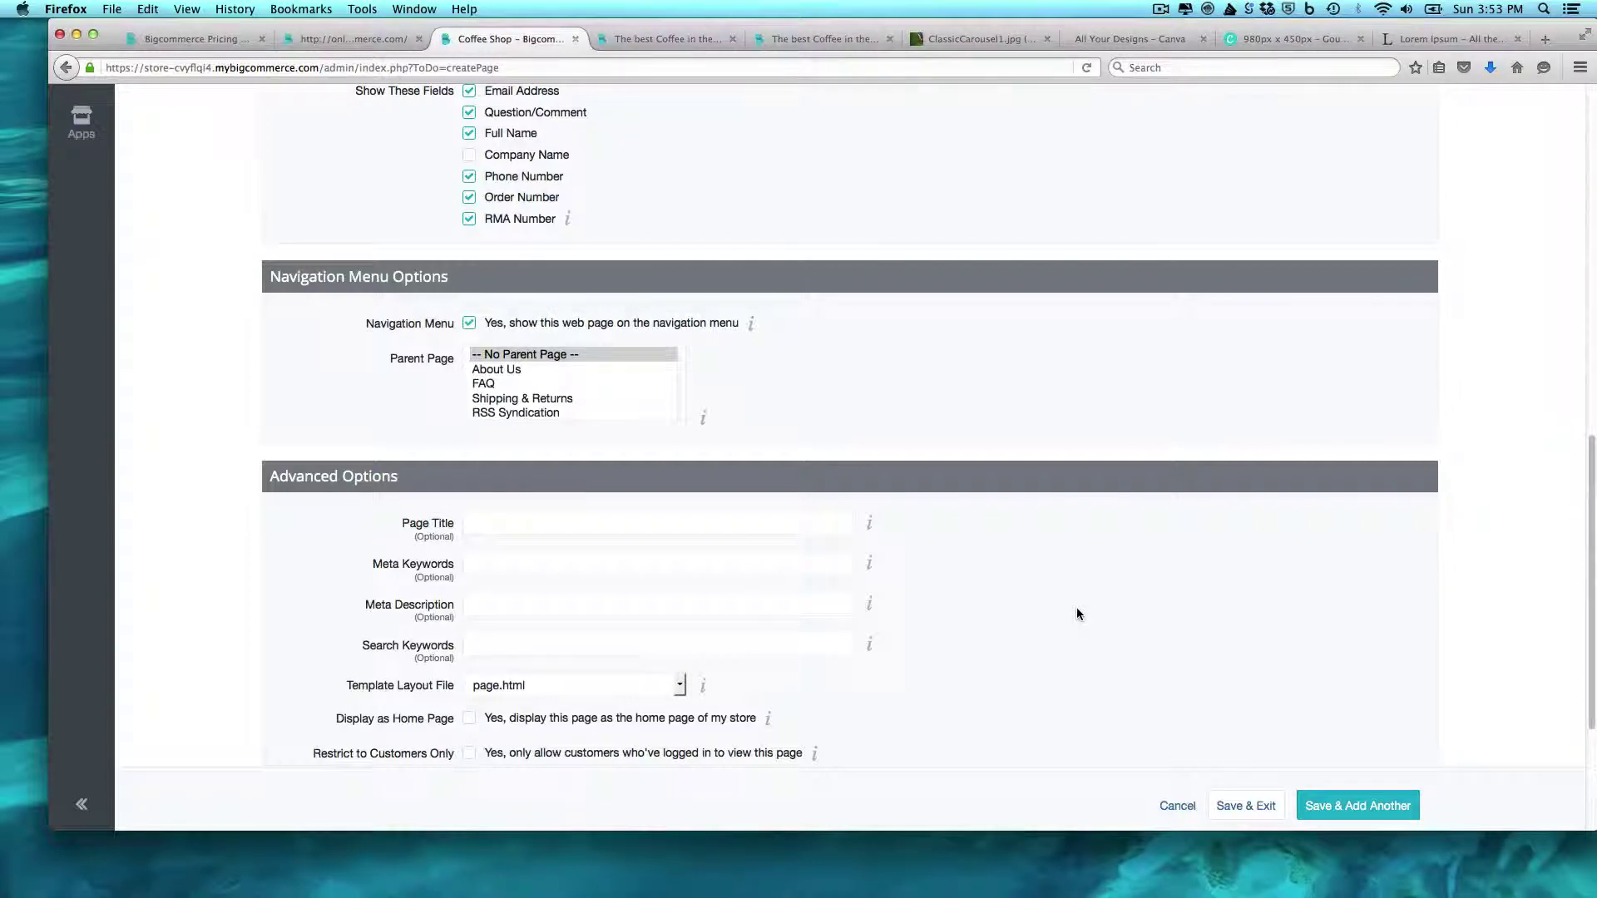
Save the Contact Us page, then reload the storefront and open Contact Us from the footer
{"action": "left_click", "coordinate": [1261, 807]}
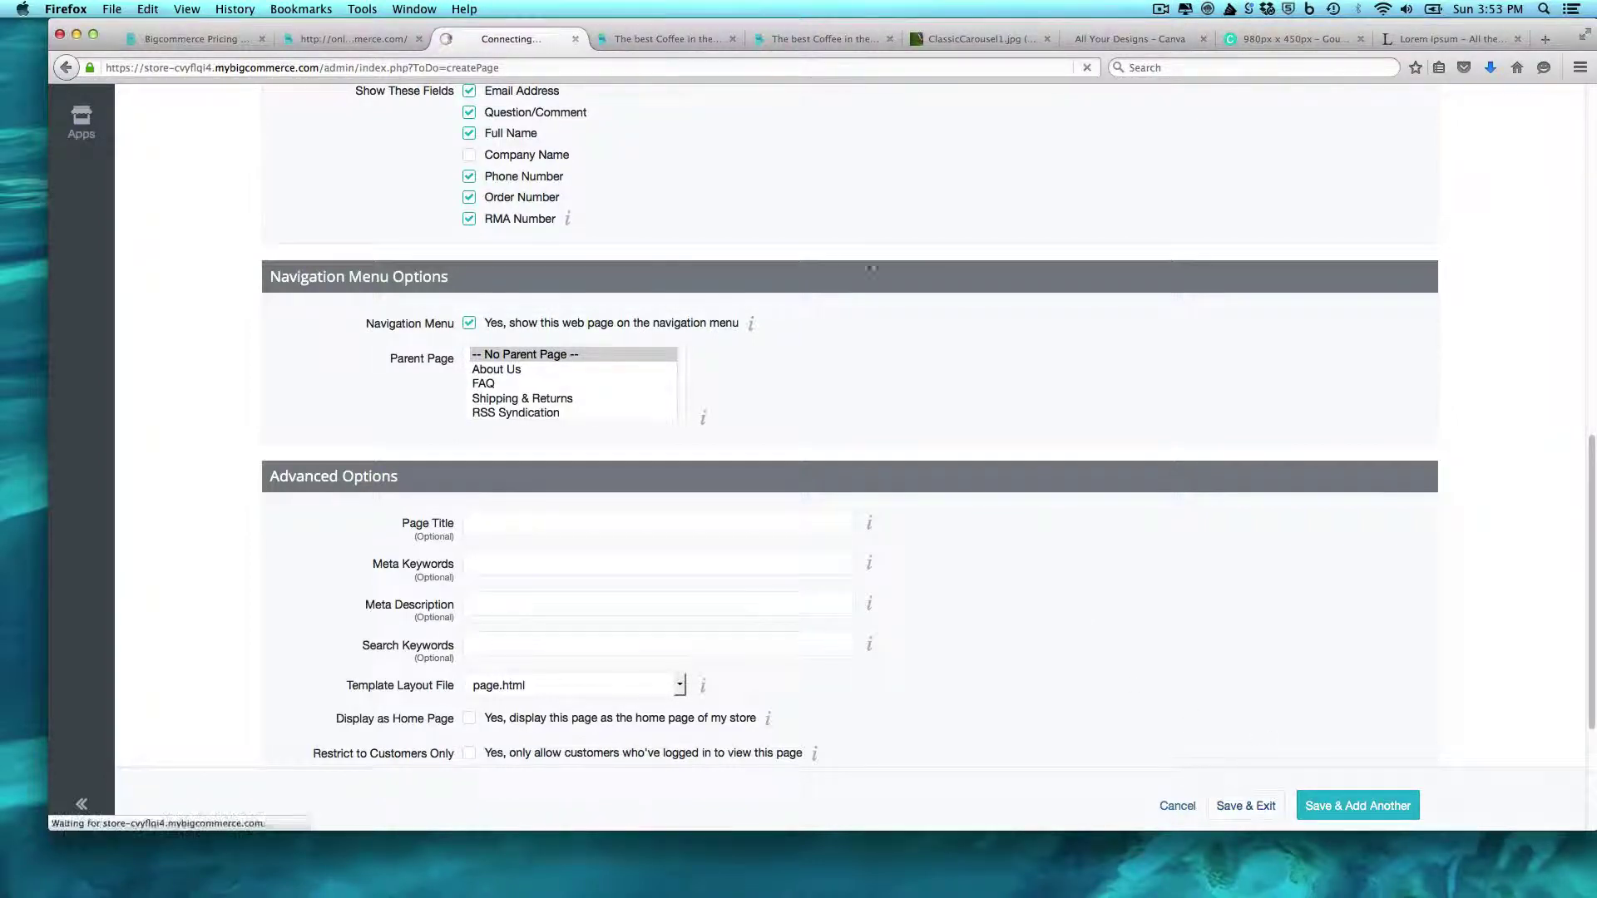
{"action": "left_click", "coordinate": [676, 38]}
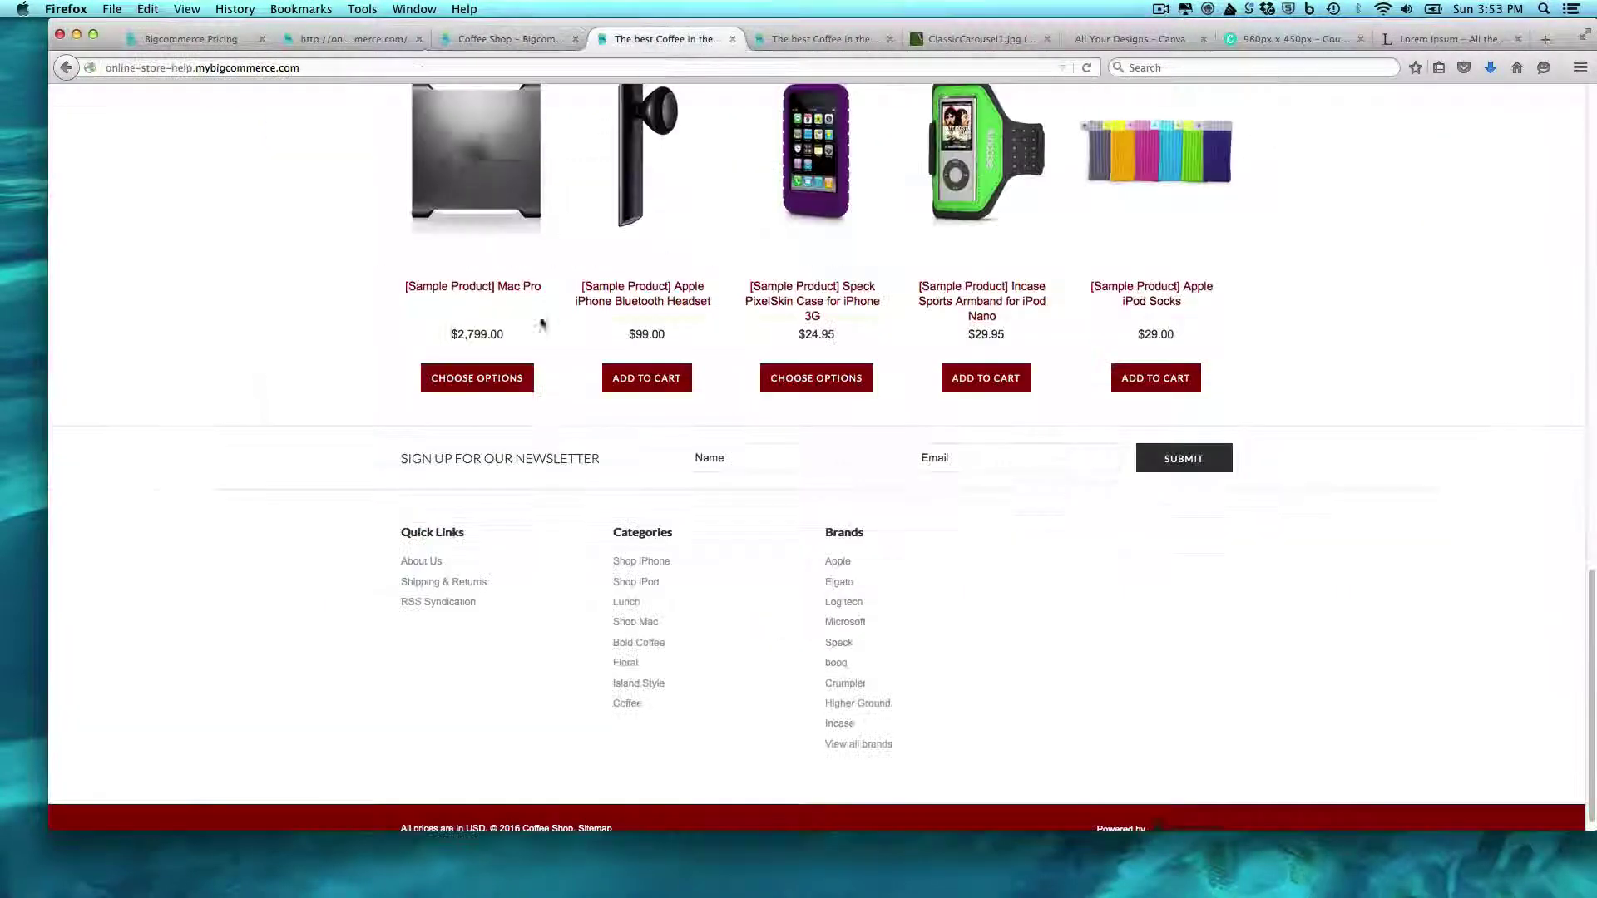
{"action": "left_click", "coordinate": [1084, 69]}
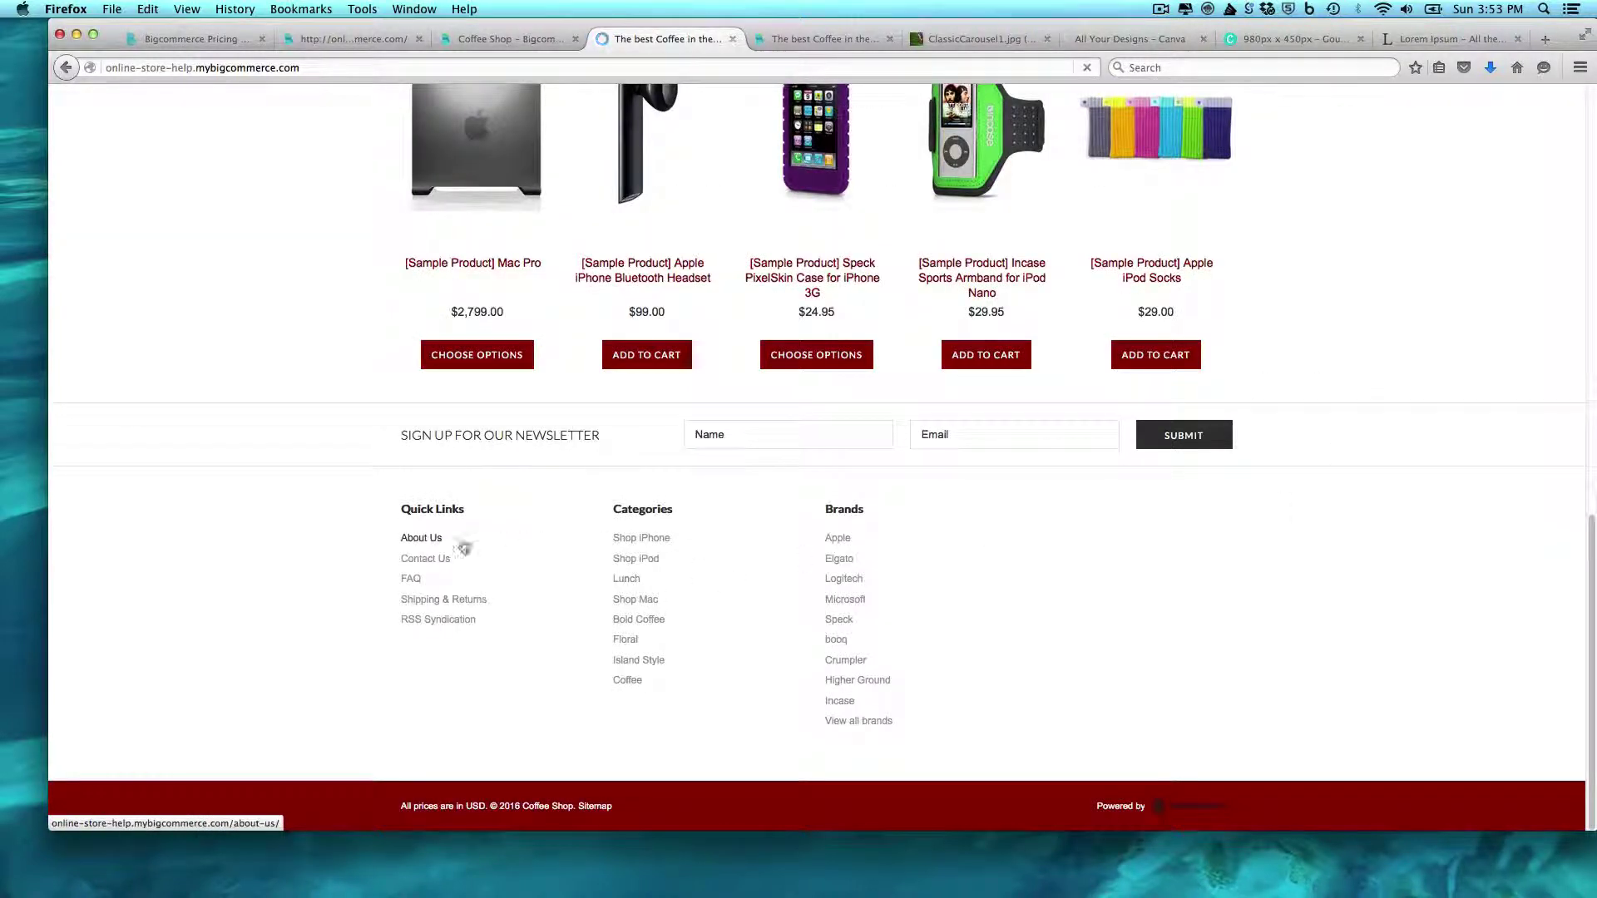
{"action": "left_click", "coordinate": [446, 564]}
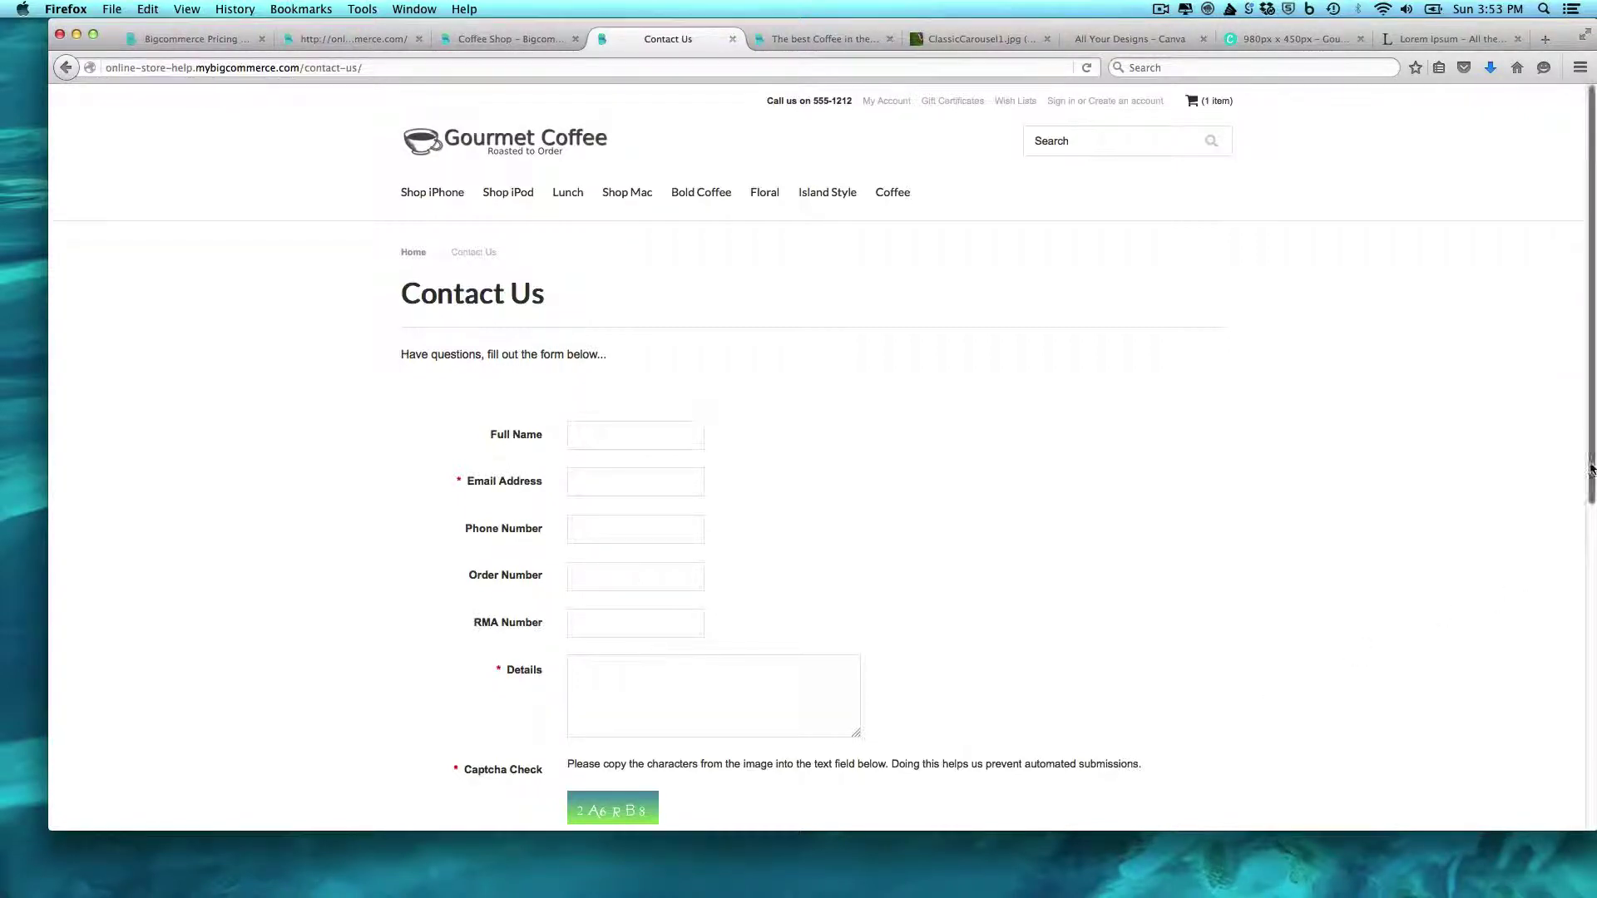
{"action": "mouse_move", "coordinate": [1592, 460]}
{"action": "left_mouse_down"}
{"action": "mouse_move", "coordinate": [1592, 720]}
{"action": "mouse_move", "coordinate": [1592, 466]}
{"action": "left_mouse_up"}
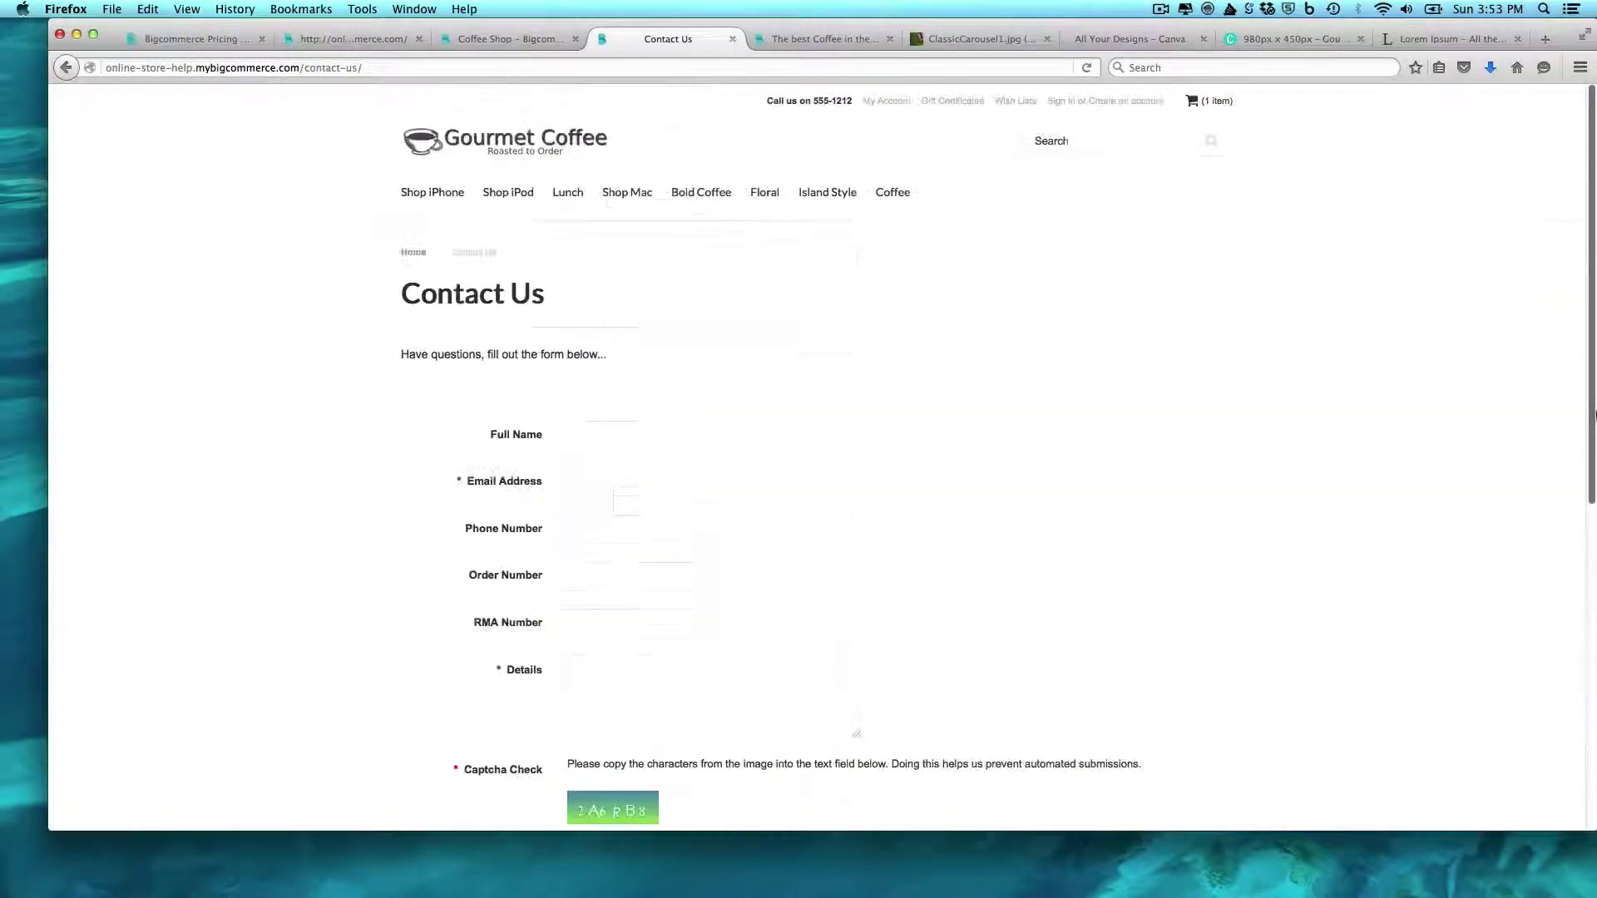
Move Contact Us to the end of the page order and hide the RSS Syndication page
{"action": "left_click", "coordinate": [501, 39]}
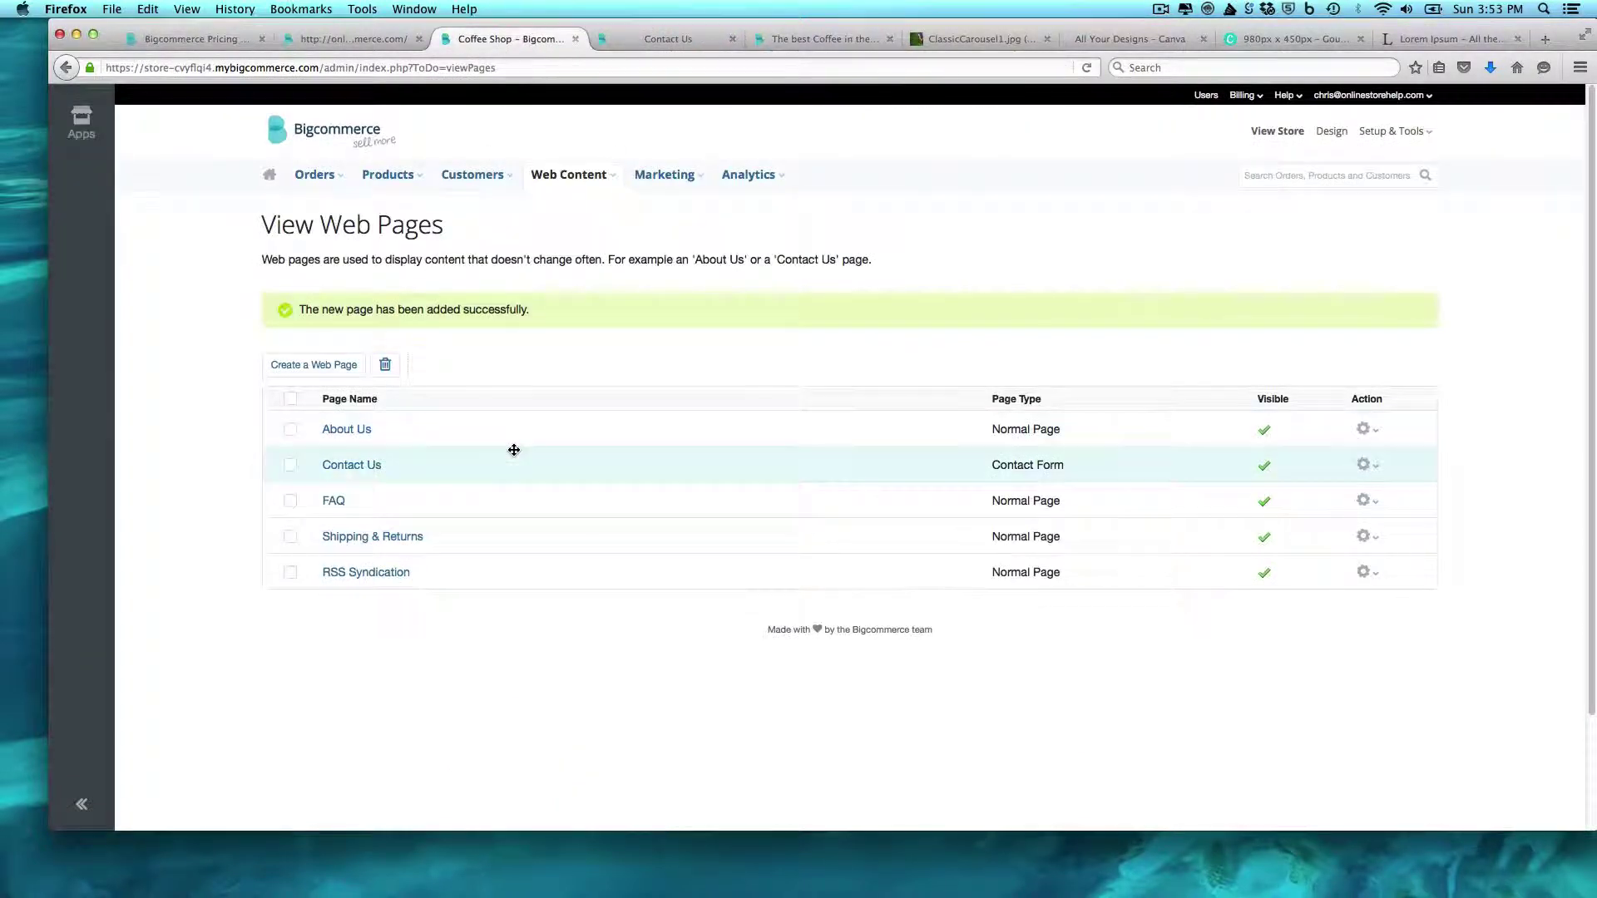
{"action": "left_click_drag", "start_coordinate": [492, 504], "coordinate": [480, 554]}
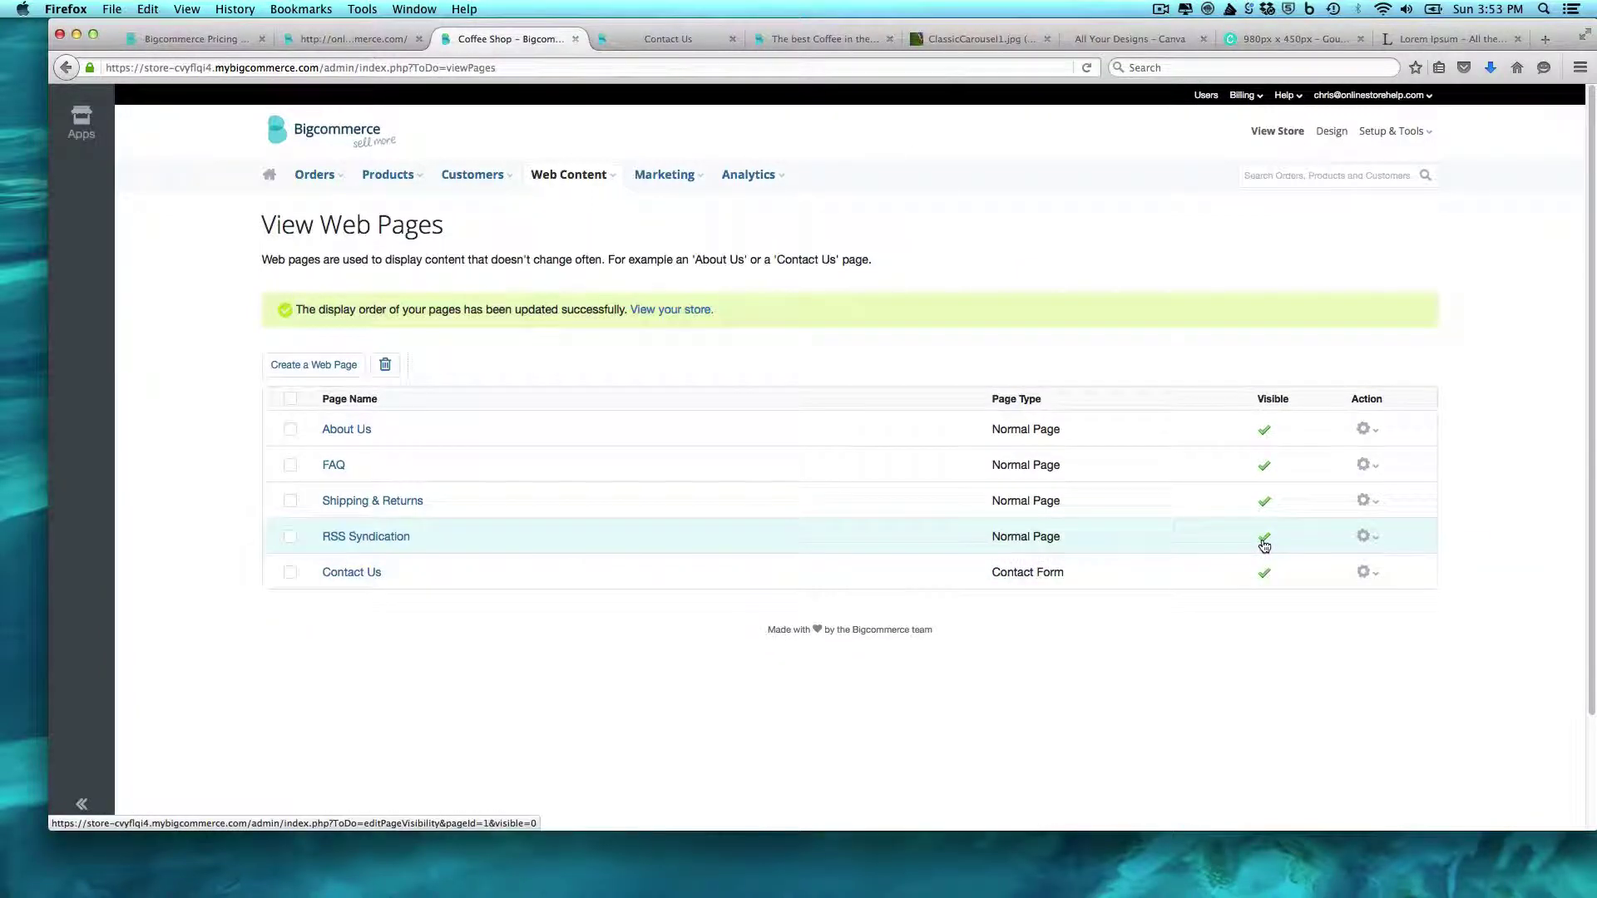
{"action": "left_click", "coordinate": [1267, 541]}
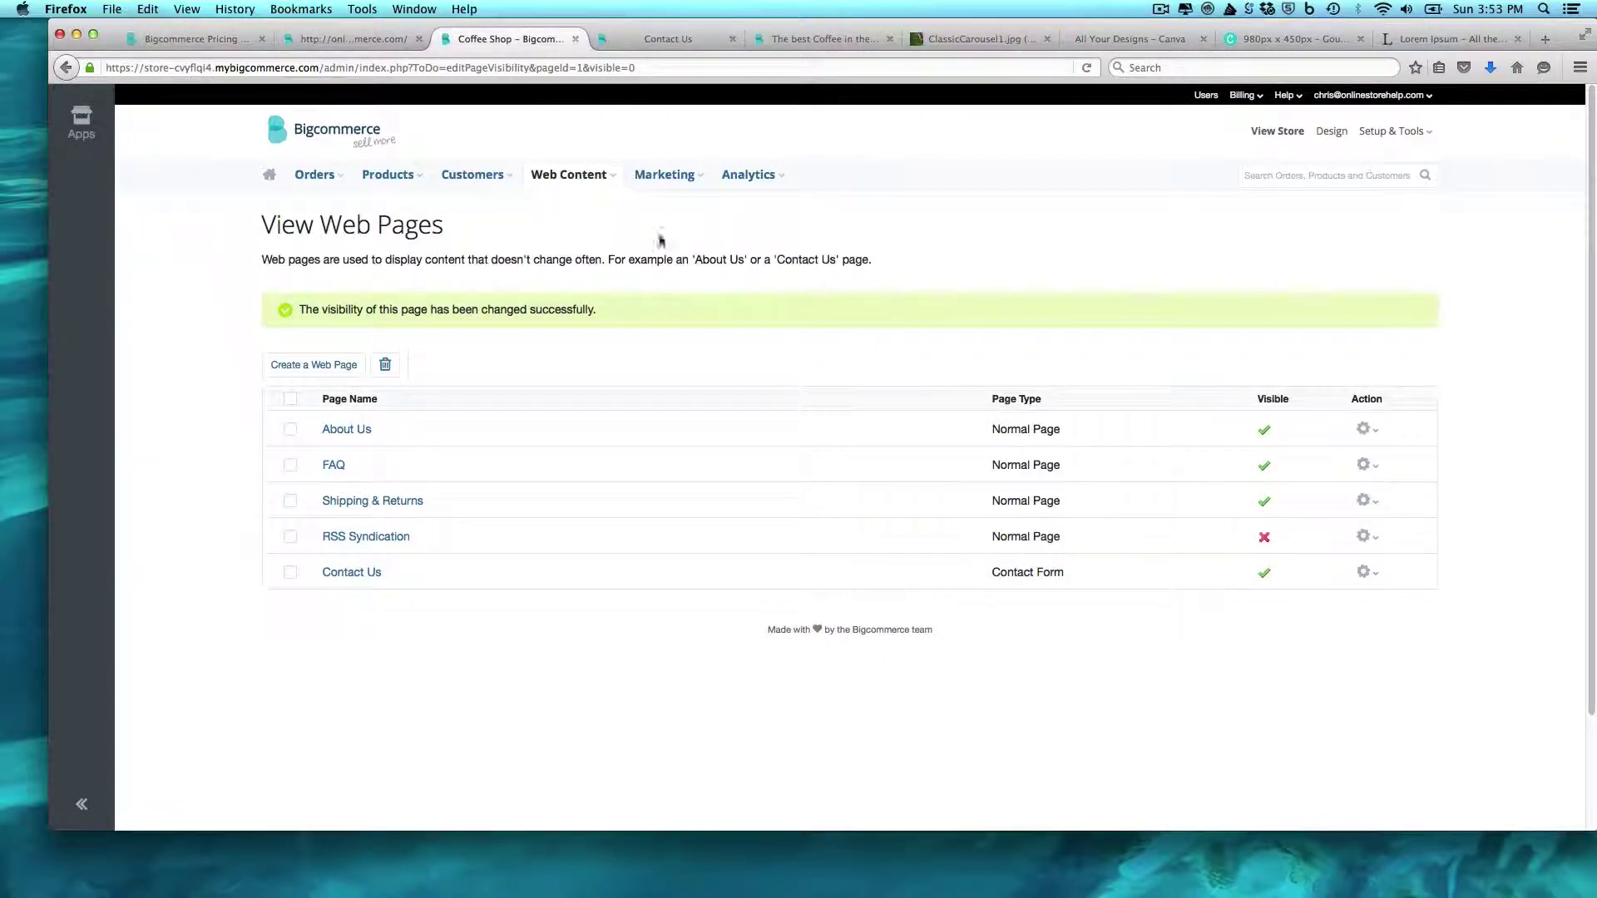
Check the storefront footer lists About Us, FAQ, Shipping & Returns and Contact Us without RSS, then return to admin
{"action": "left_click", "coordinate": [661, 43]}
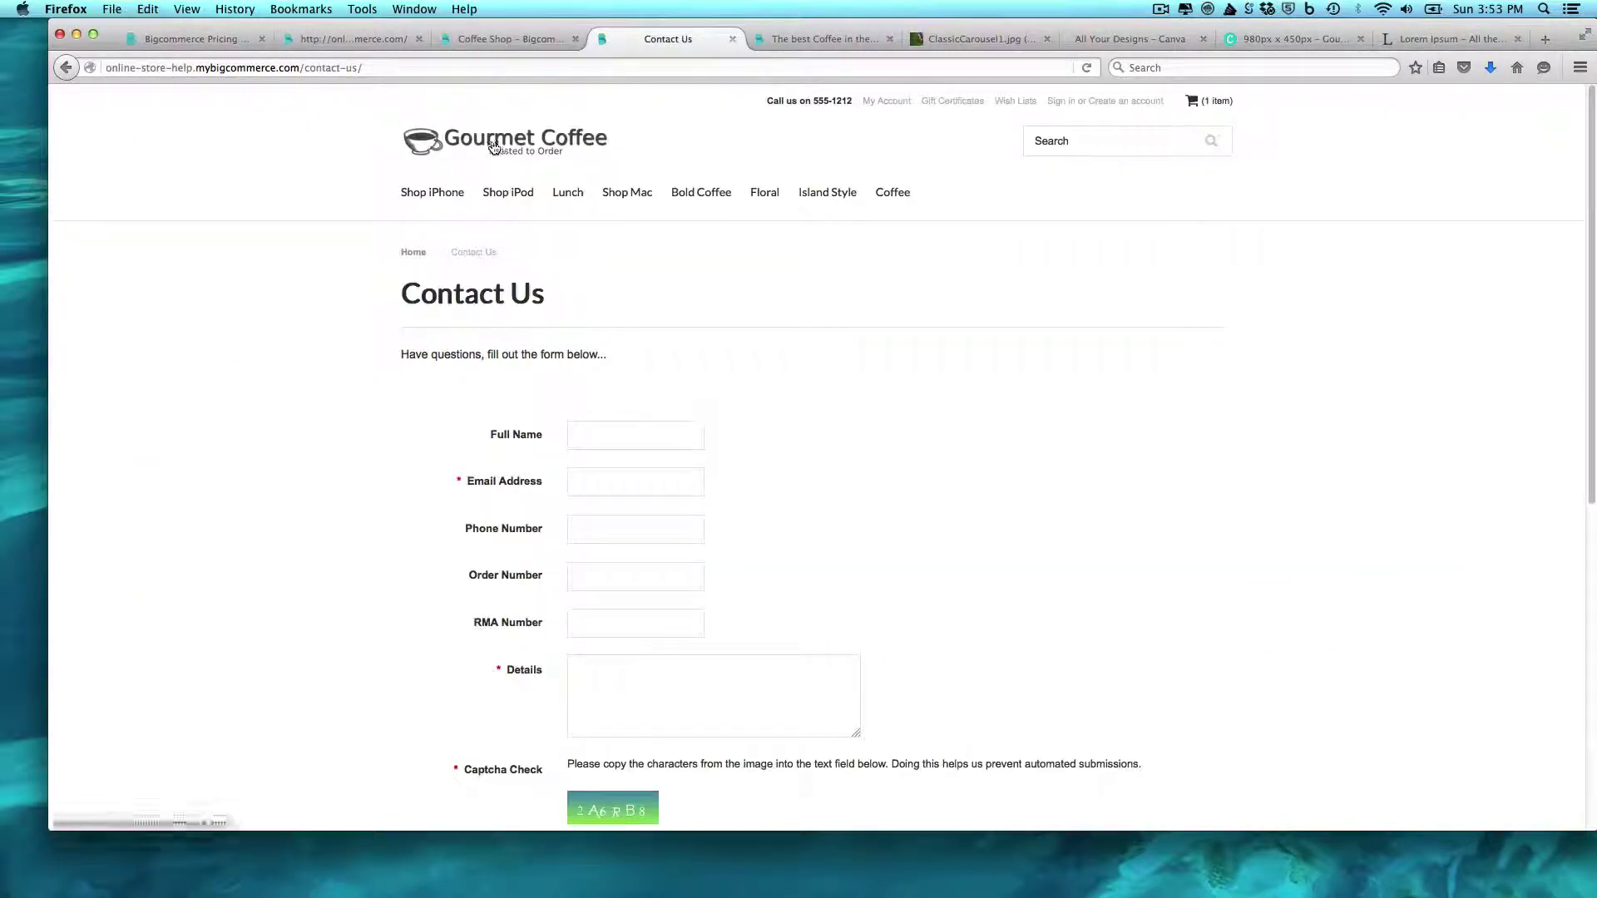
{"action": "scroll", "coordinate": [494, 147], "scroll_direction": "down", "scroll_amount": 2}
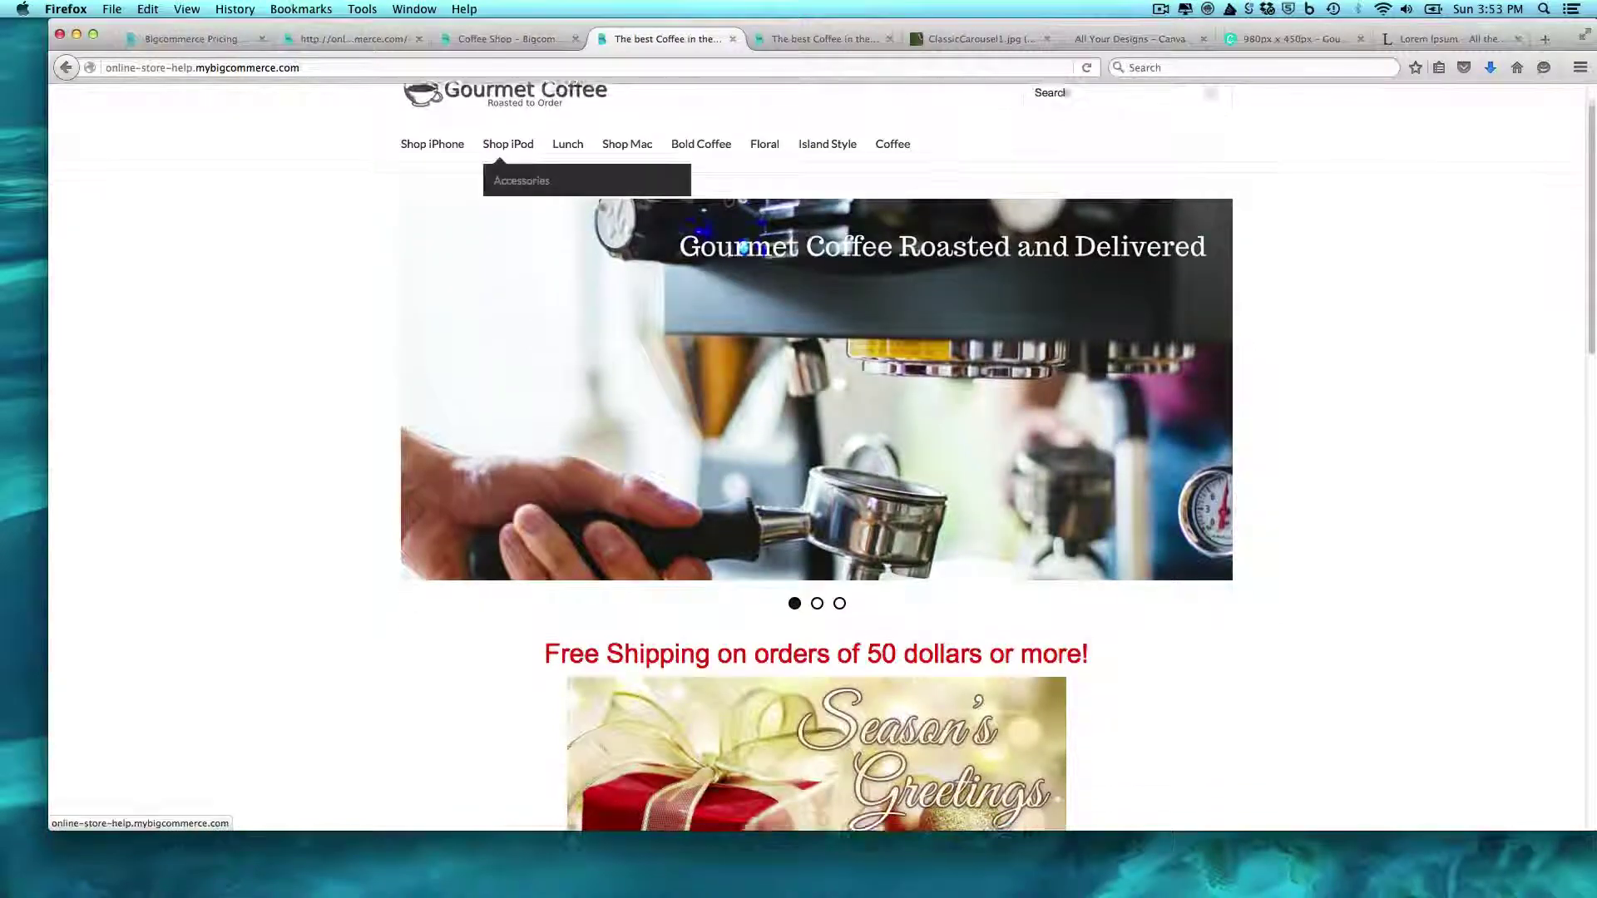
{"action": "scroll", "coordinate": [1493, 358], "scroll_direction": "down", "scroll_amount": 15}
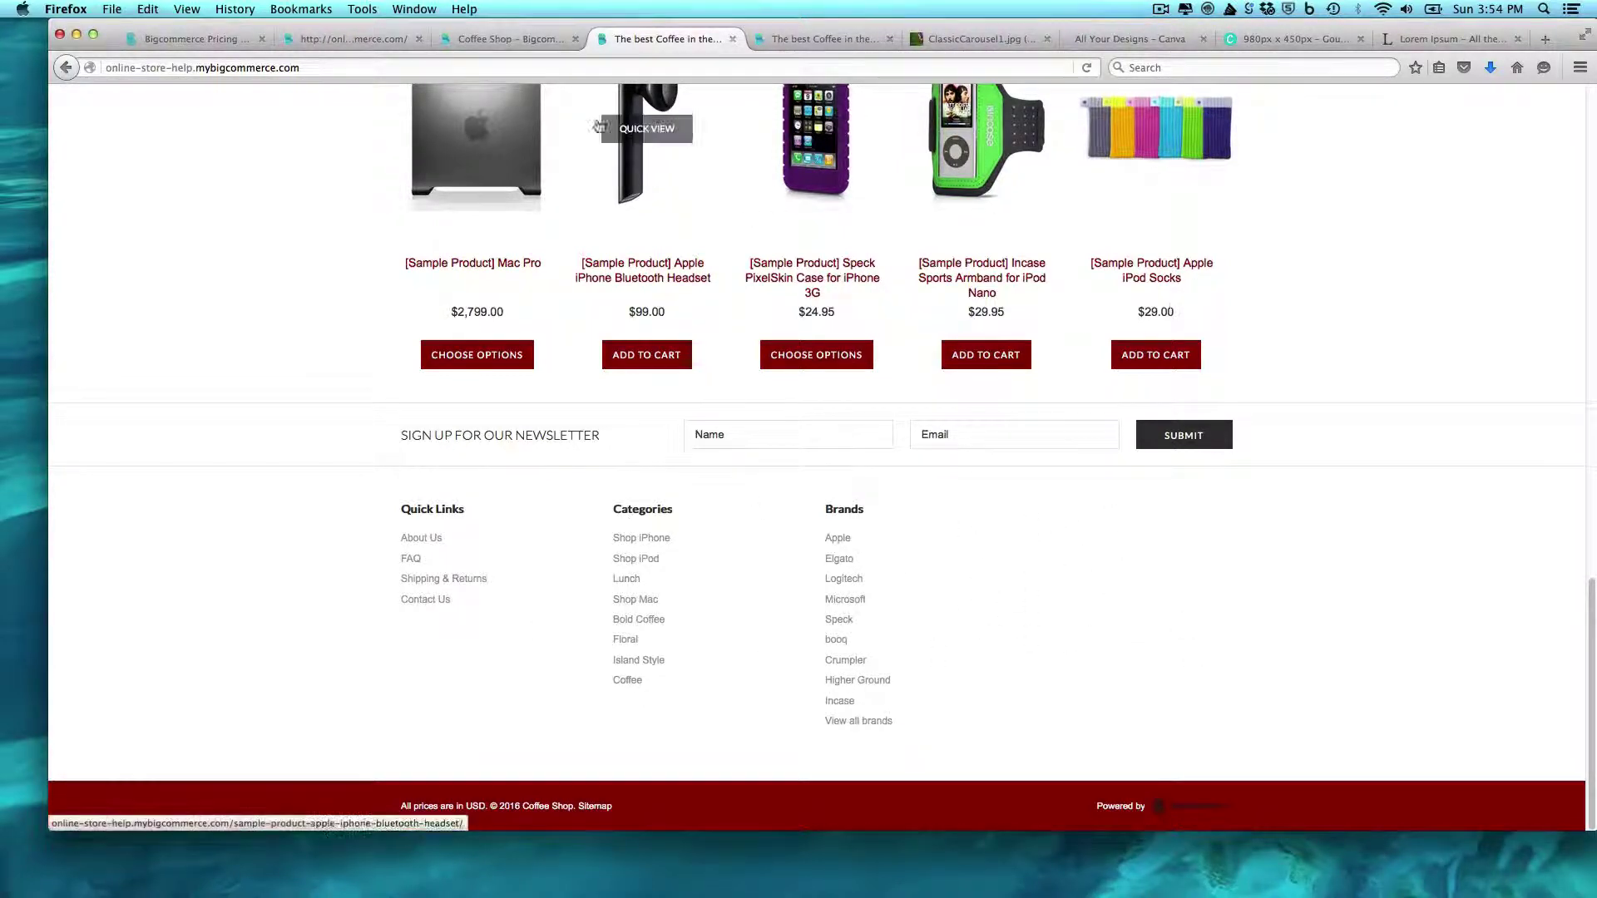
{"action": "left_click", "coordinate": [531, 41]}
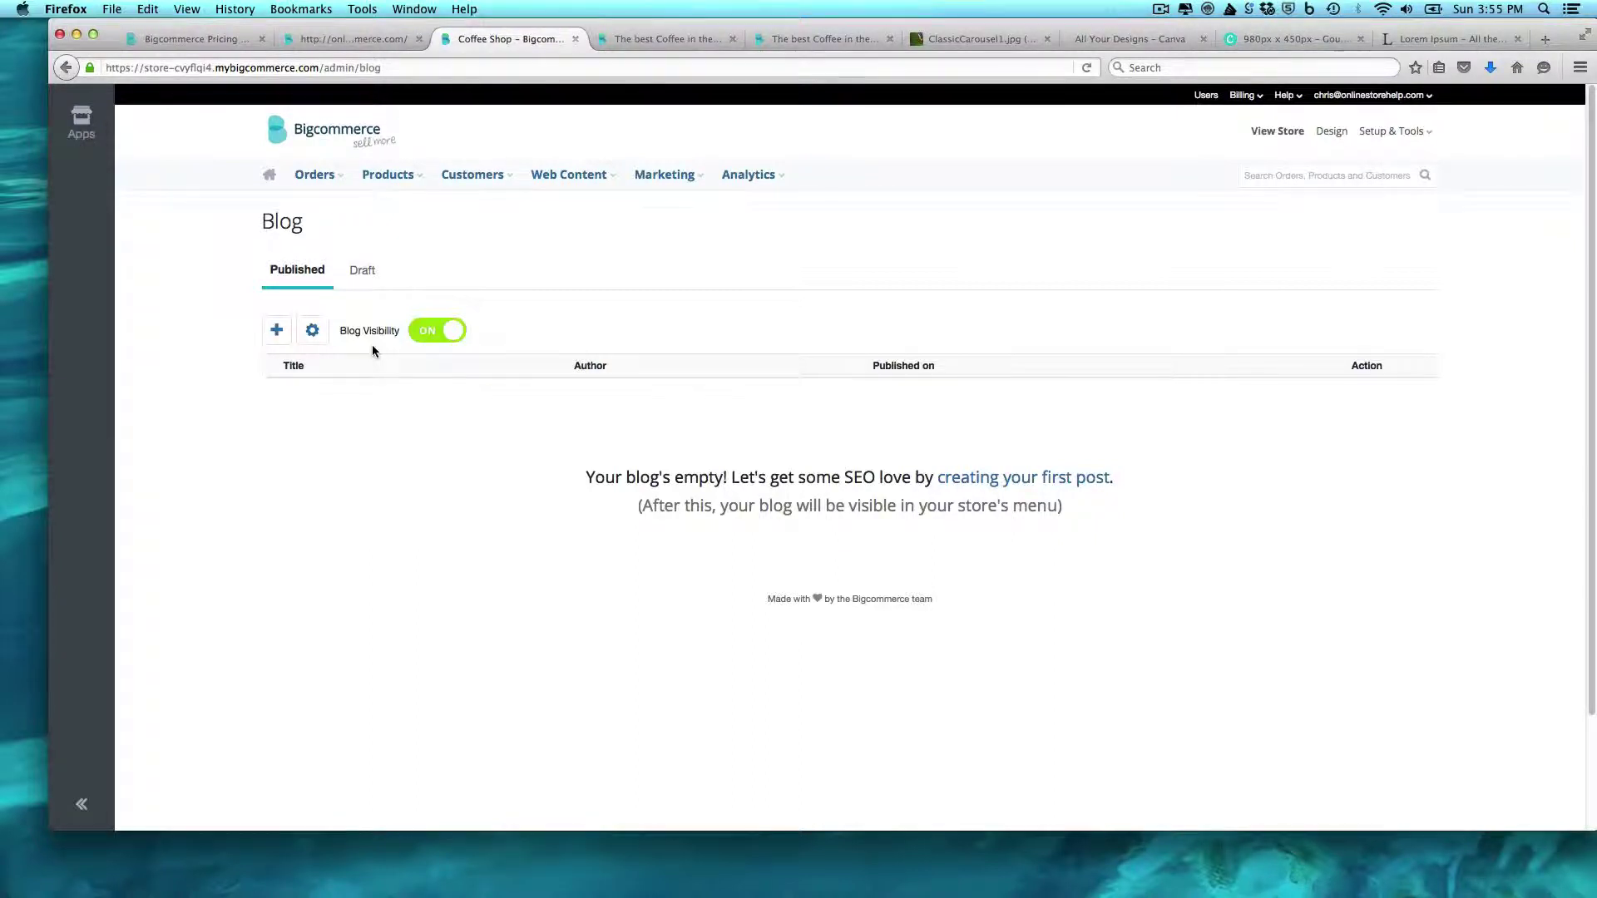
Open a blank New Blog Post form via the 'creating your first post' link
{"action": "left_click", "coordinate": [1015, 481]}
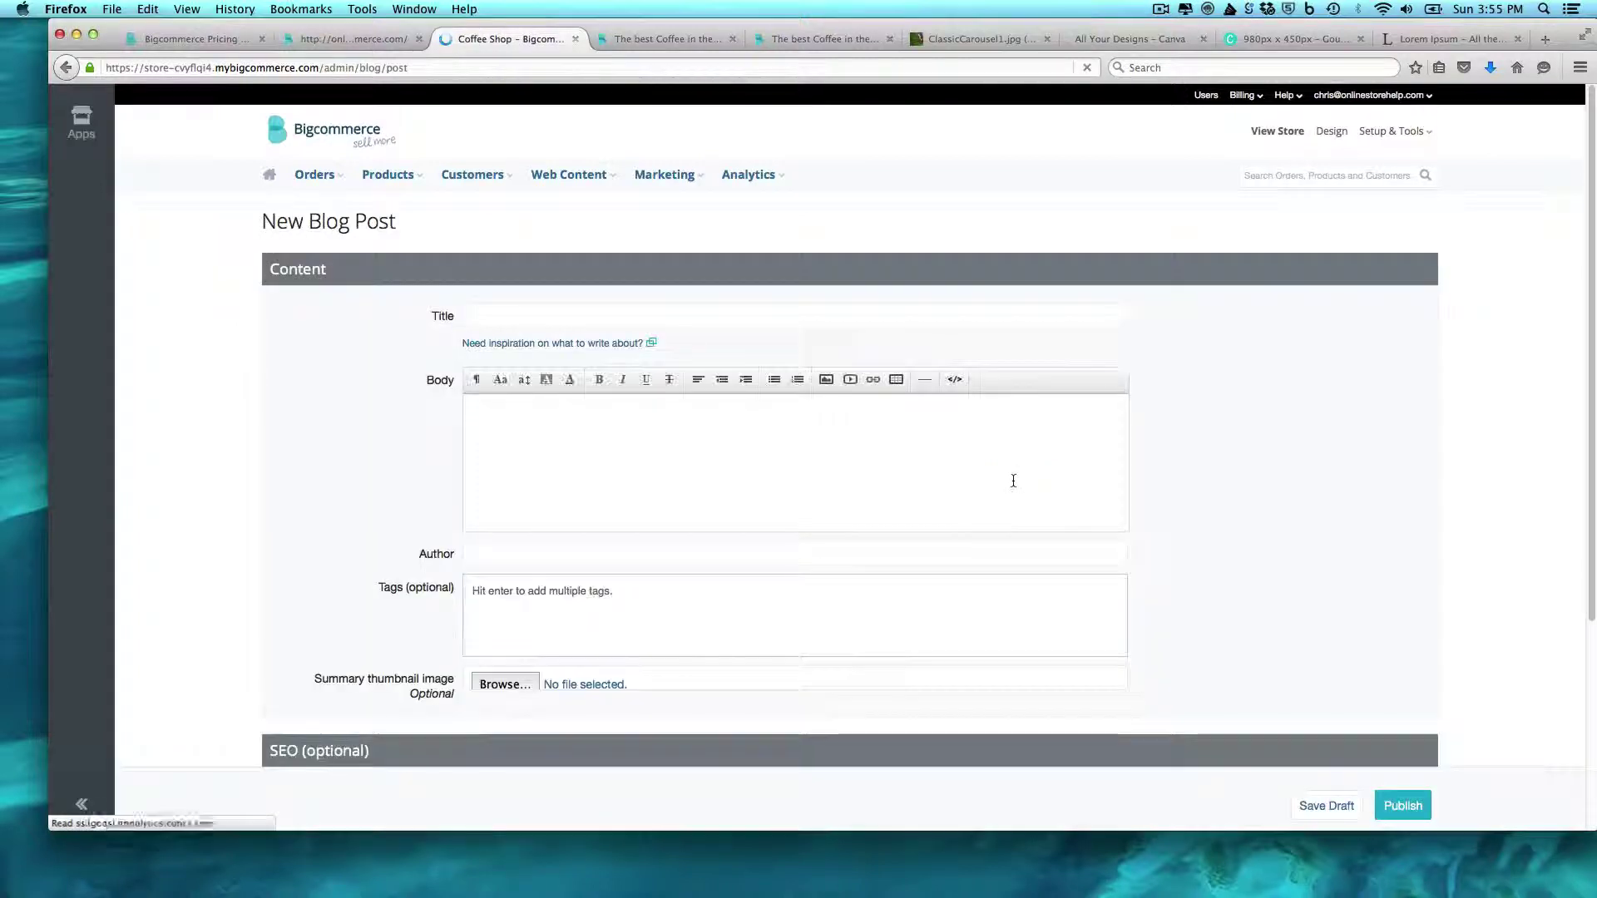
Title the post 'Welcome to Awesome Coffee' and clear a wrongly pasted link from the body
{"action": "left_click", "coordinate": [648, 320]}
{"action": "type", "text": "Welcome to Awesome Coffee"}
{"action": "left_click", "coordinate": [472, 413]}
{"action": "type", "text": "http://www.amazon.com/gp/product/B00LW8122Y?ie=UTF8&camp=1789&creativeASIN=B00LW8122Y&linkCode=xm2&tag=calivationcom-20"}
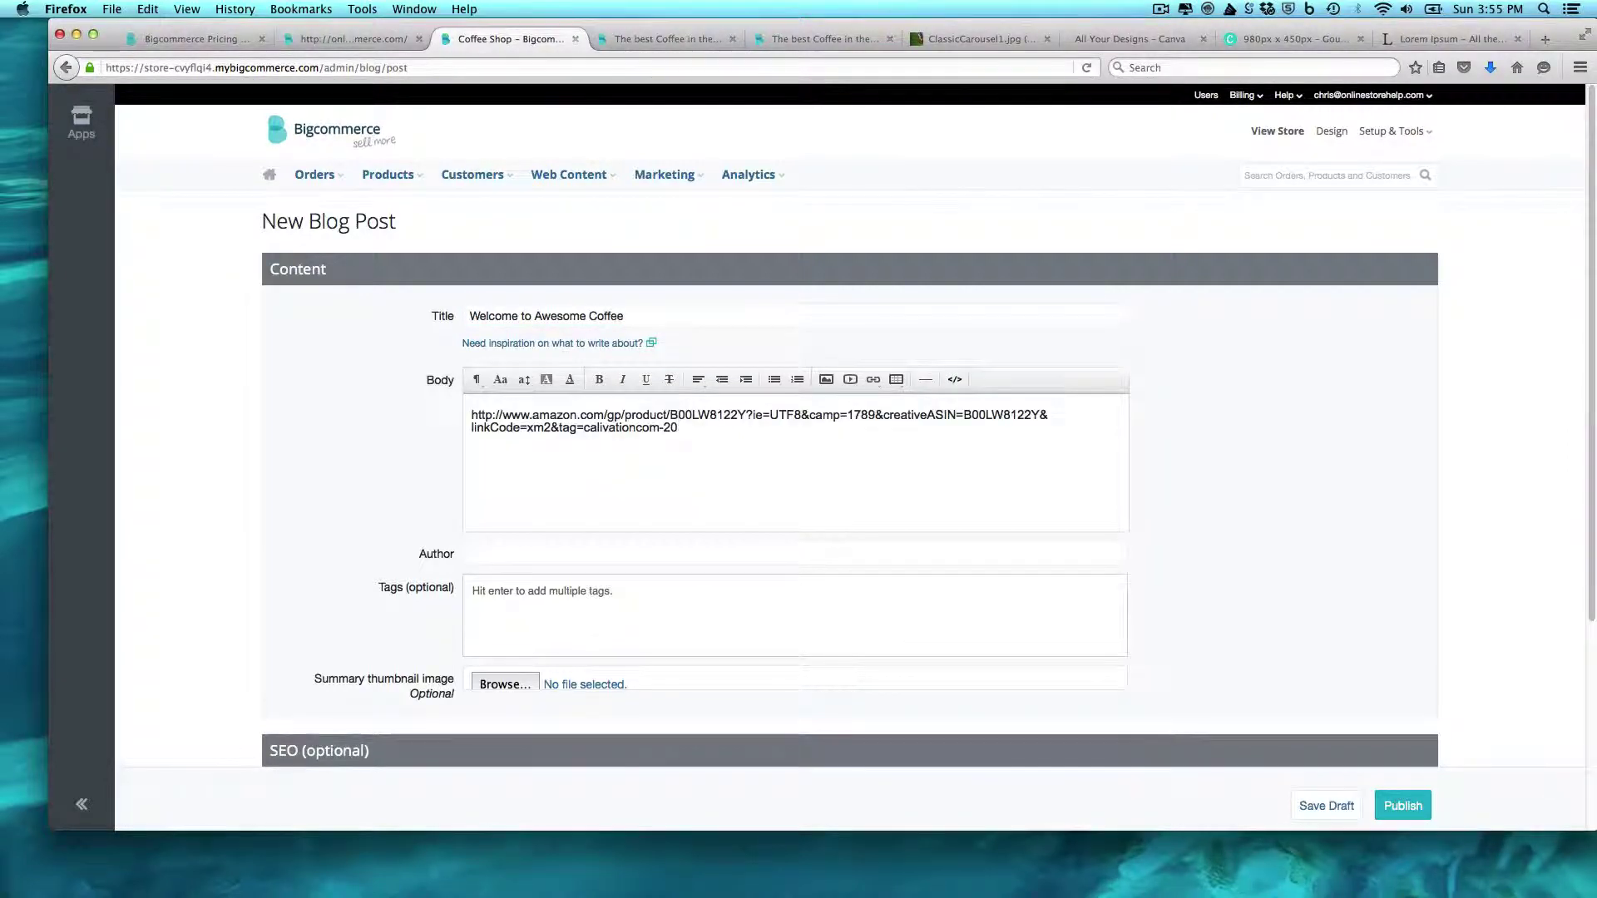
{"action": "key", "text": "super+a"}
{"action": "key", "text": "BackSpace"}
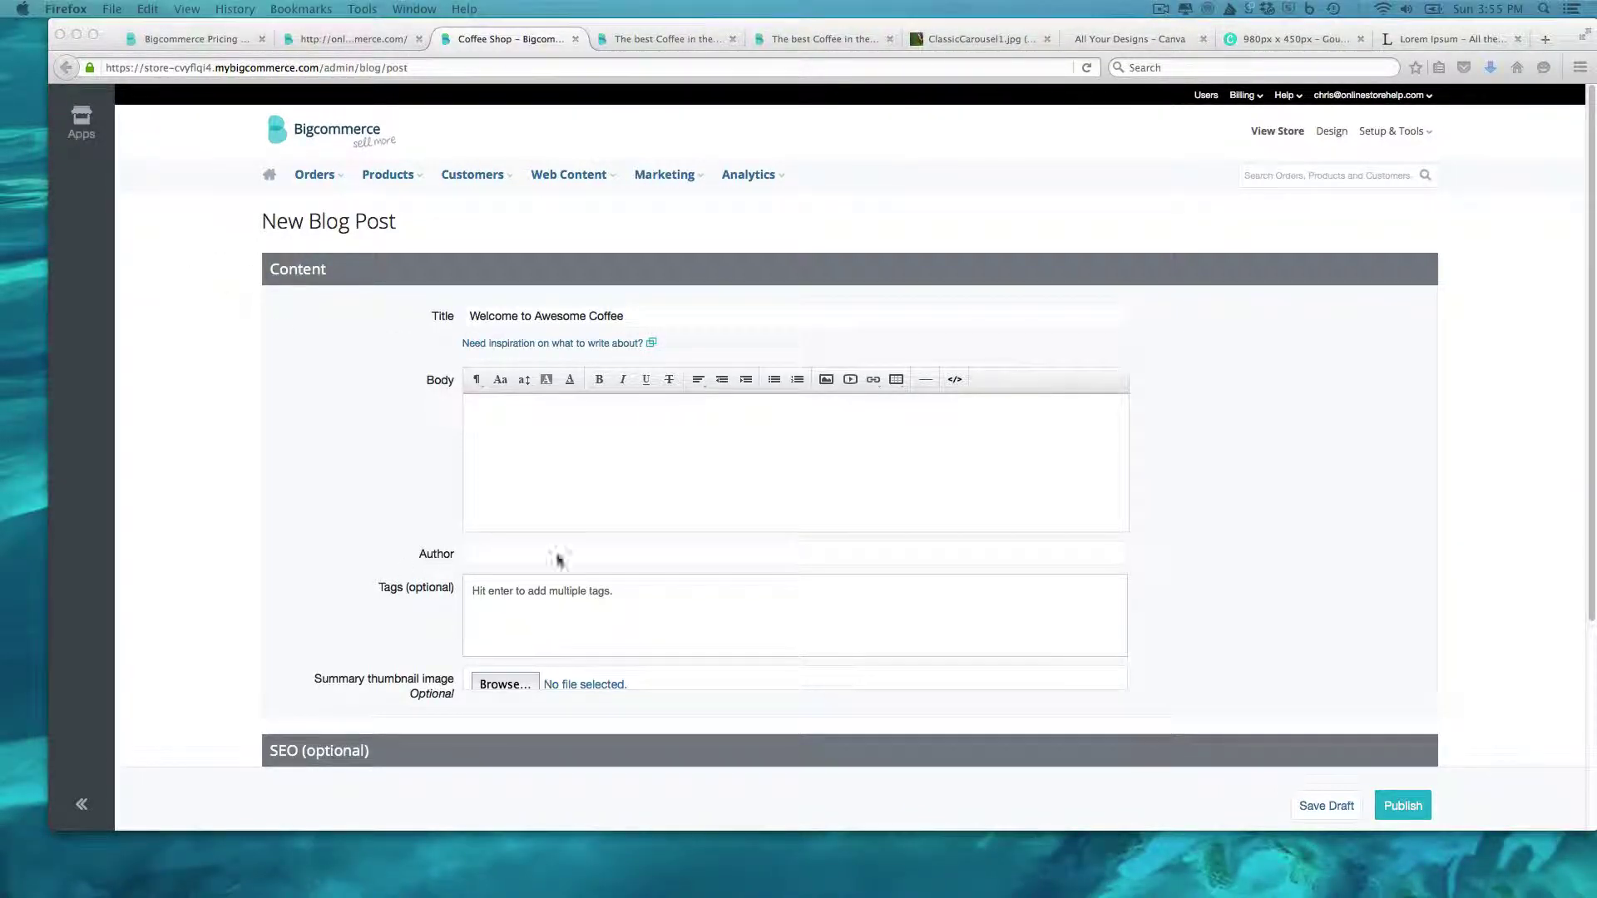
Paste the three-part Brazilian coffee article into the body and publish the post
{"action": "left_click", "coordinate": [527, 442]}
{"action": "type", "text": "As a world leader in coffee production, over two thirds of Brazil's coffee farms are less than 10 acres. Brazil's hot humid climate lends itself the perfect place to grow coffee. While grown at lower altitudes, this produces a less acidic bean. Almost hard to believe that coffee is not native to Brazil. The Bean Coffee from Brazil distinguishes itself from others by its sweetness which comes from the dry (natural) method of processing its beans. When coffee is dried in the fruit, the sweetness carries over to the brewed coffee. While it takes longer, dry processing showcases the qualities of the bean. The Taste Because of the climate and process method, this coffee will be heavy sweet and complex. Because of the lower growing altitude, less acidity and more caffeine, especially due to its light medium roast."}
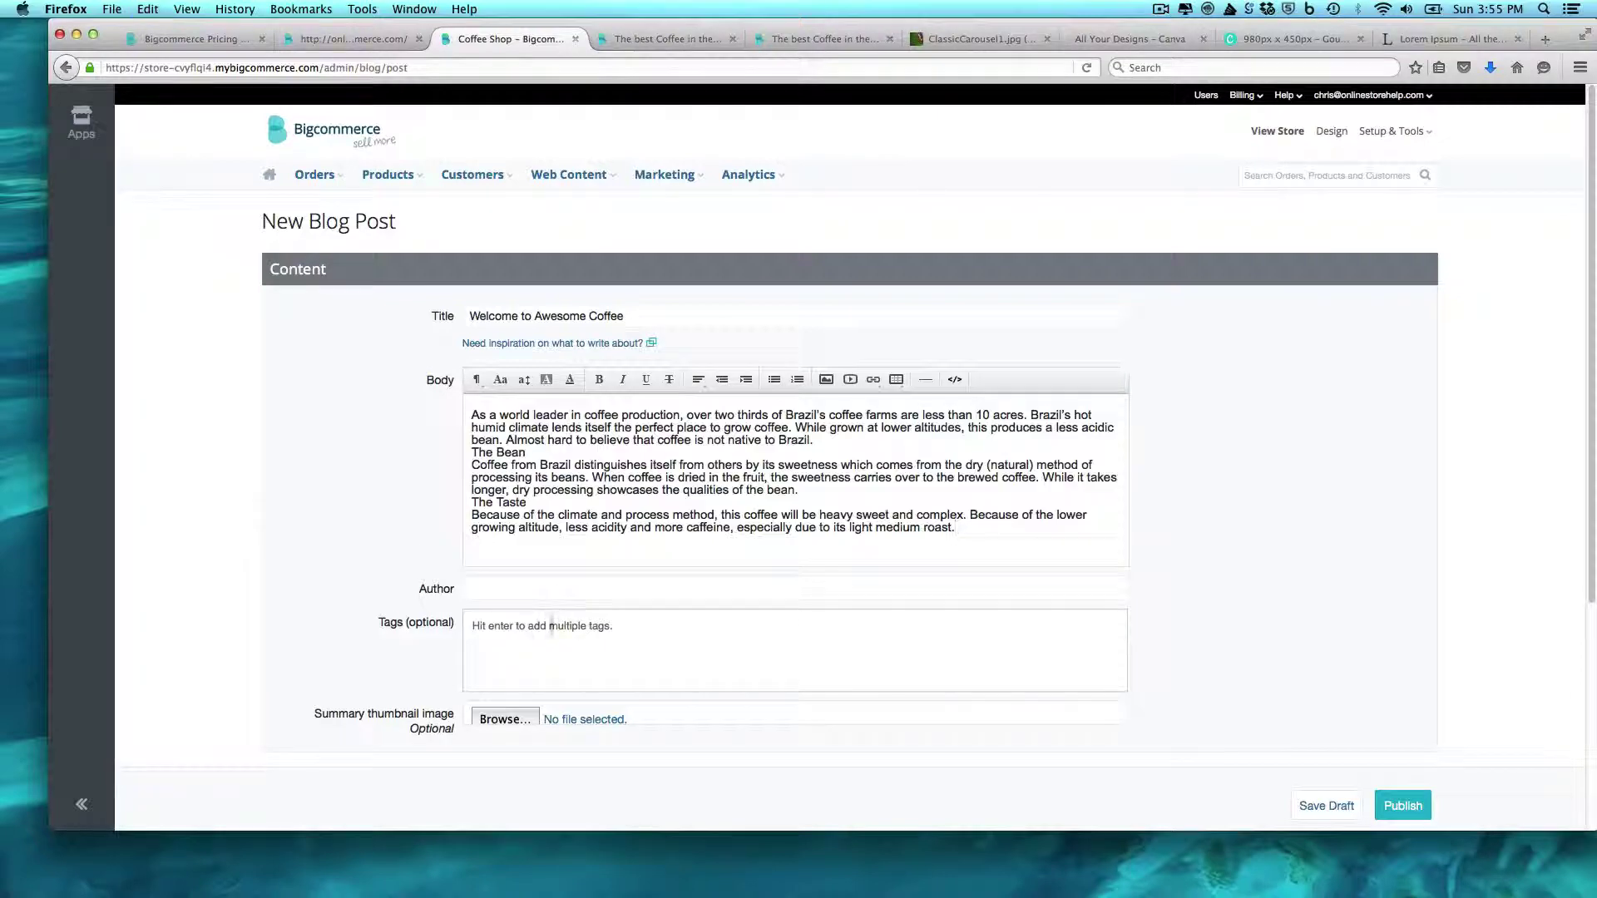
{"action": "scroll", "coordinate": [1216, 621], "scroll_direction": "down", "scroll_amount": 5}
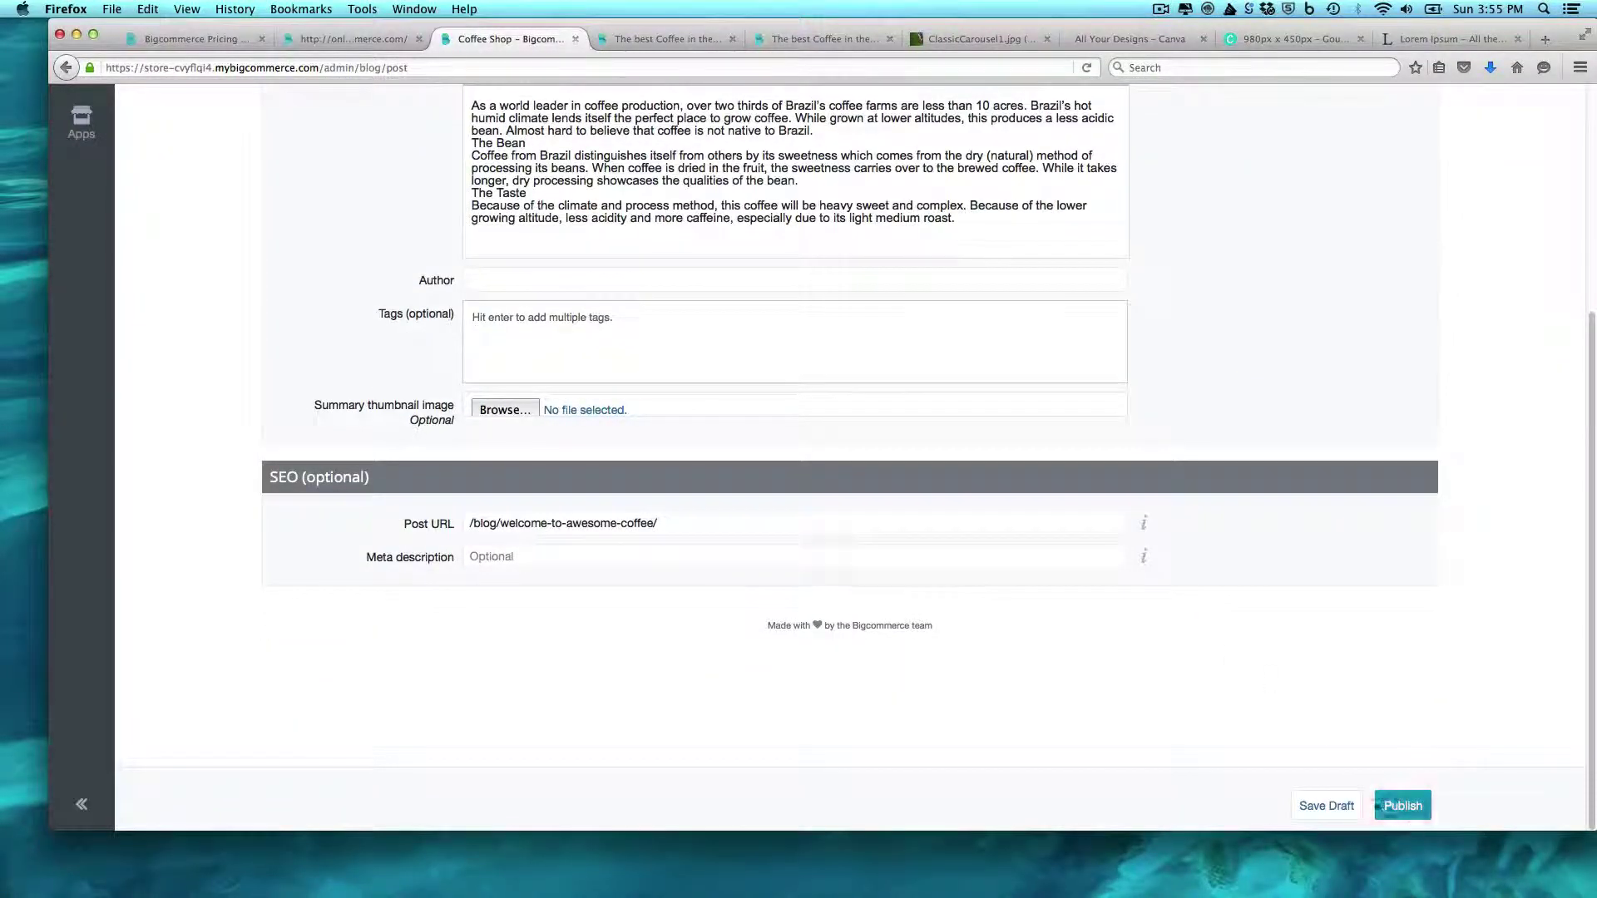
{"action": "left_click", "coordinate": [1400, 807]}
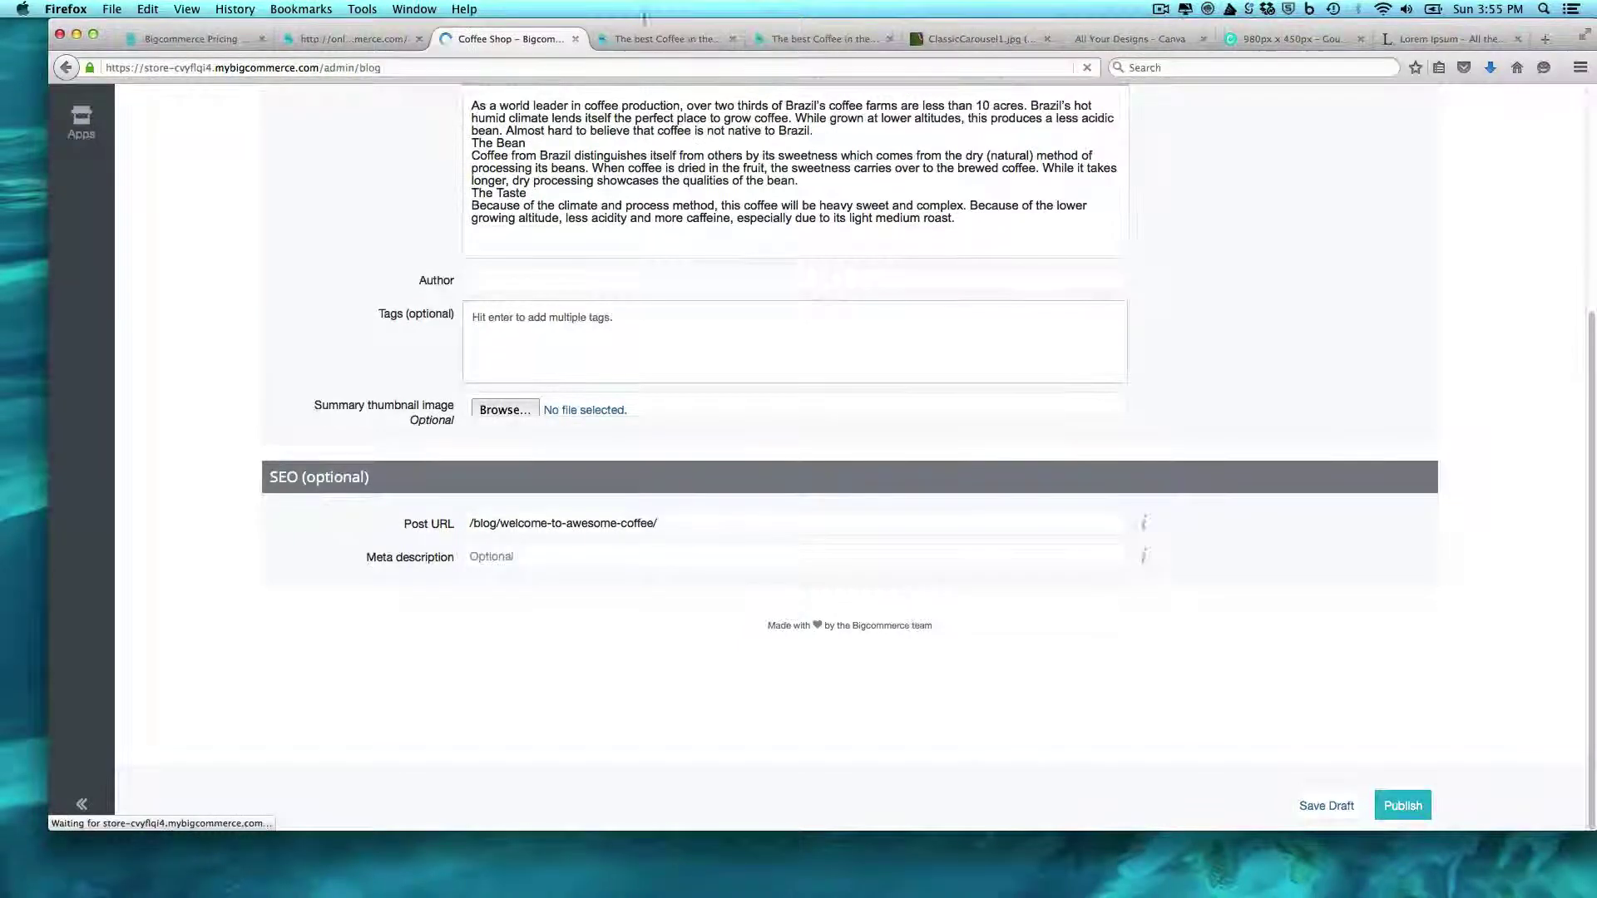
Reload the storefront and check the footer Quick Links: About Us, FAQ, Shipping & Returns, Contact Us
{"action": "left_click", "coordinate": [656, 39]}
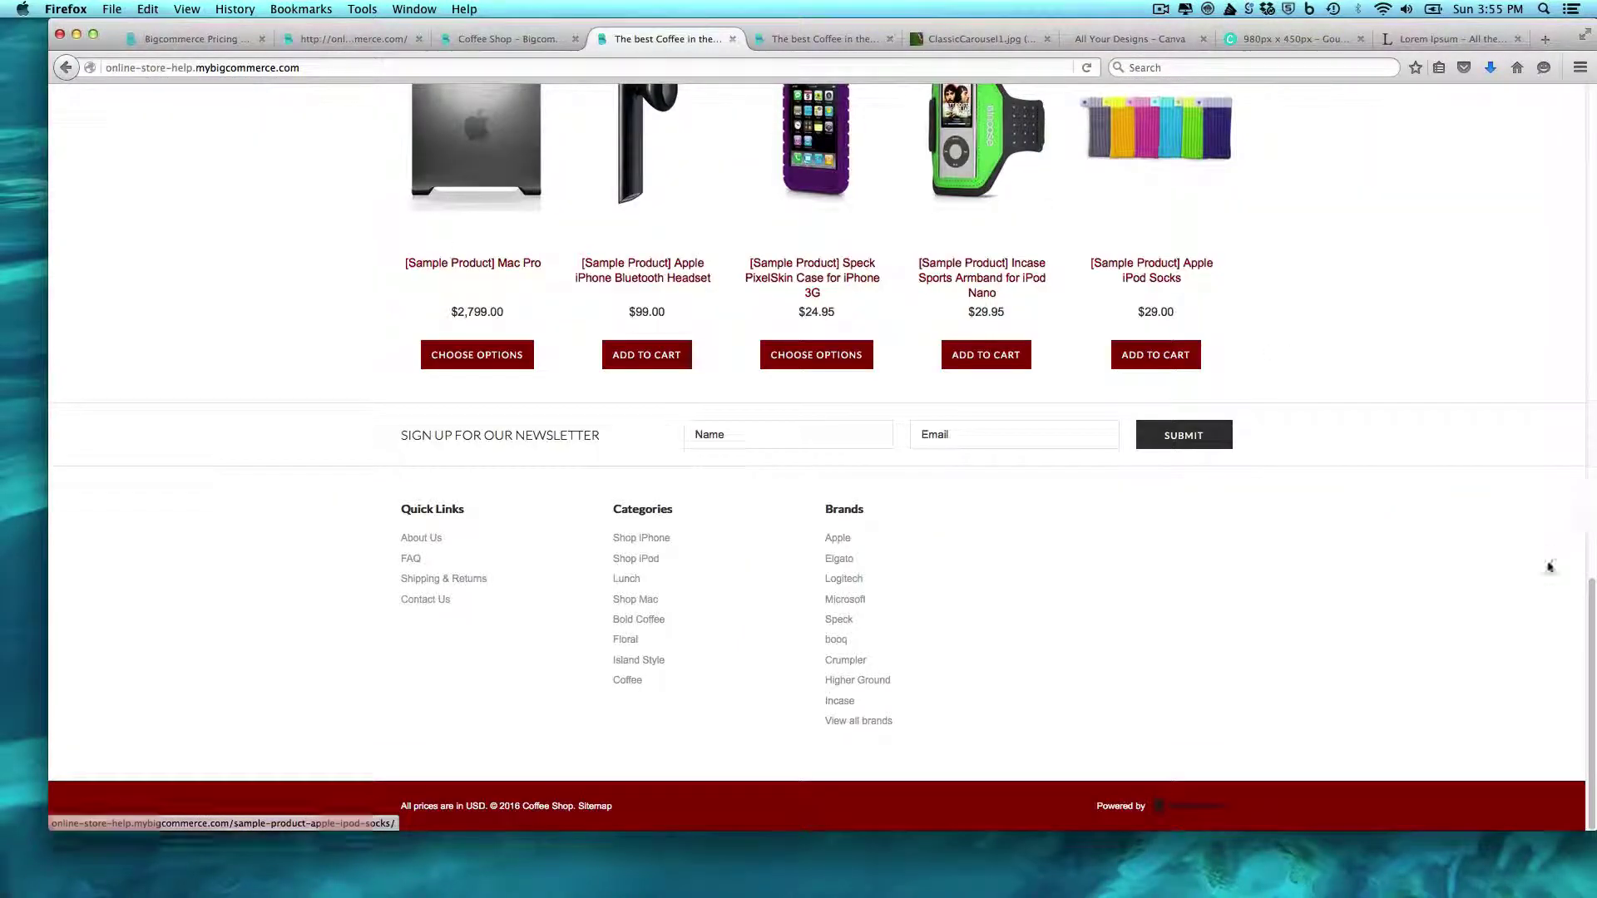
{"action": "left_click", "coordinate": [1088, 68]}
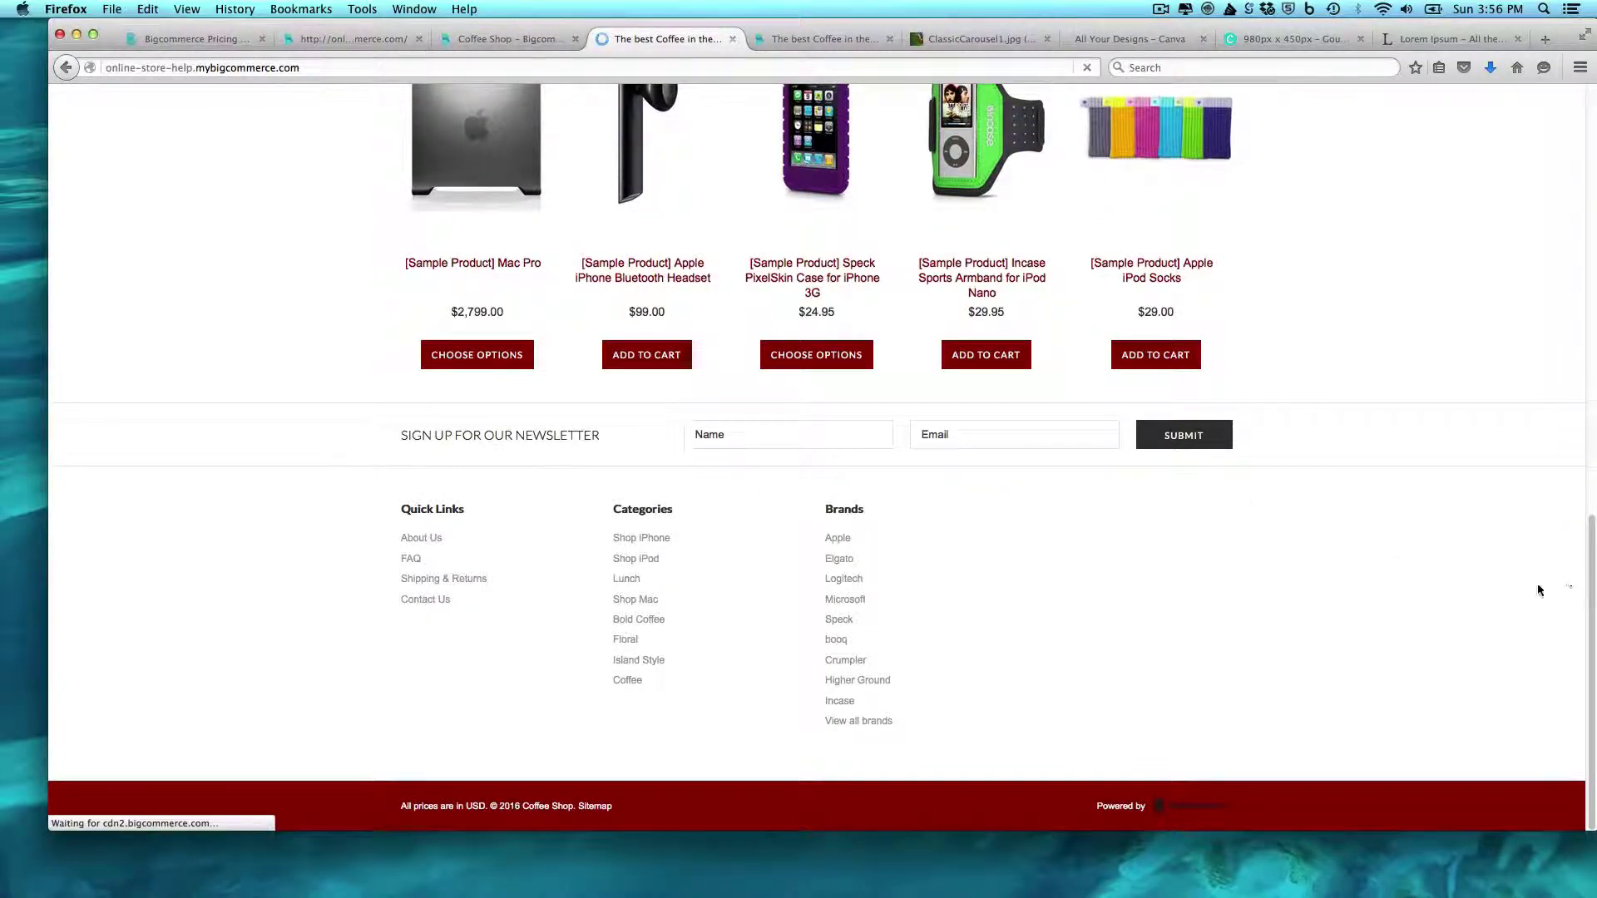
{"action": "left_click_drag", "start_coordinate": [1592, 676], "coordinate": [1594, 168]}
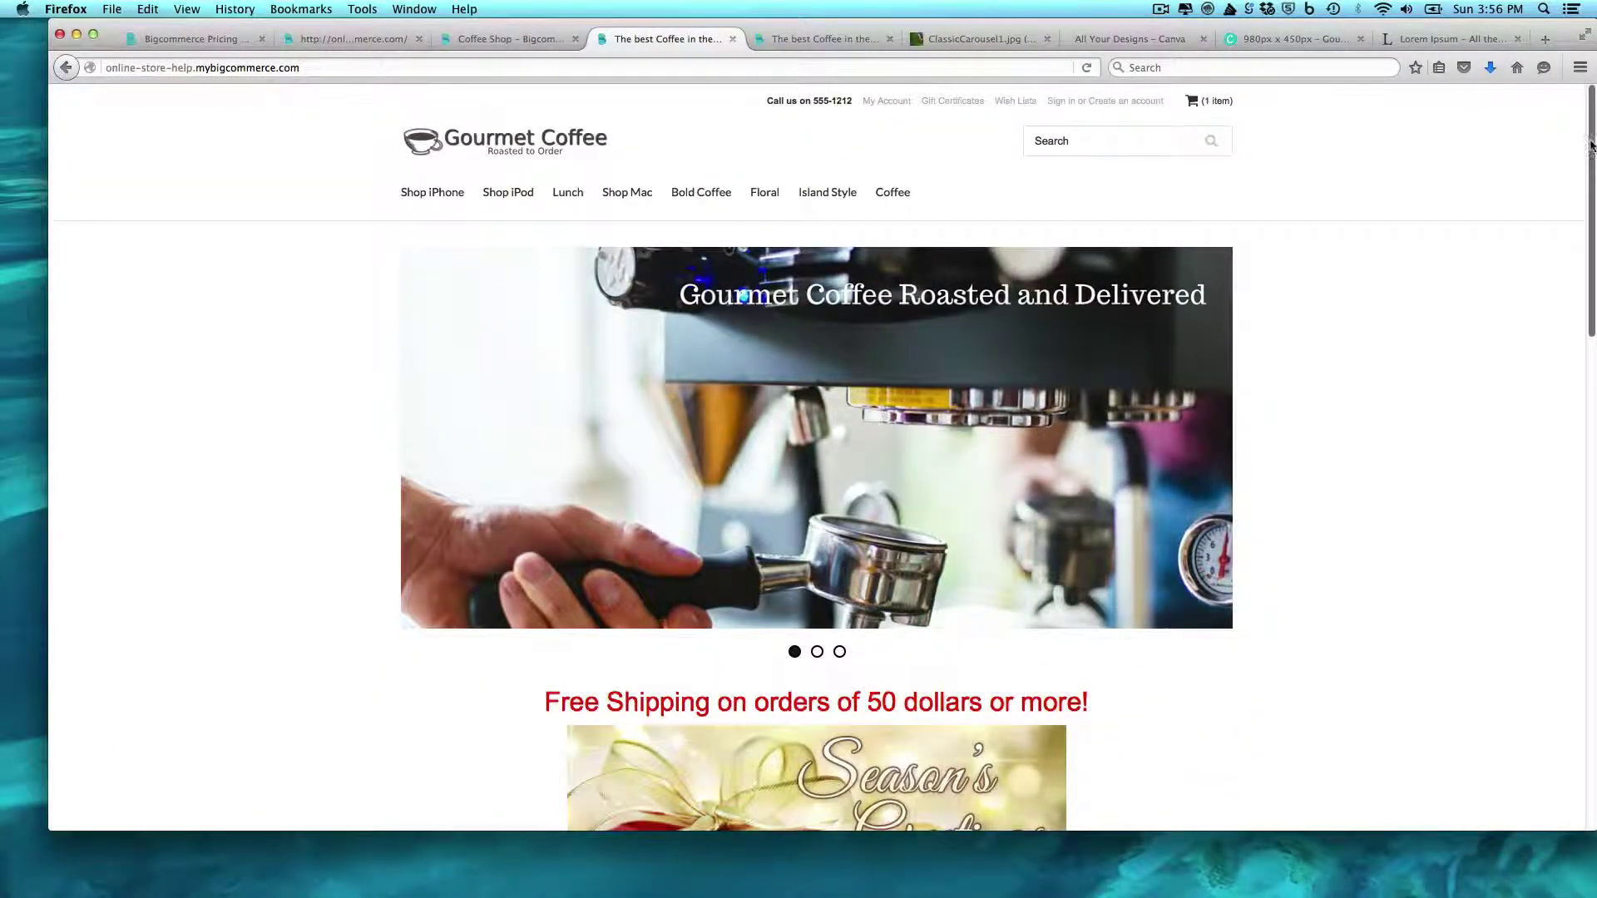
{"action": "left_click_drag", "start_coordinate": [1591, 146], "coordinate": [1592, 728]}
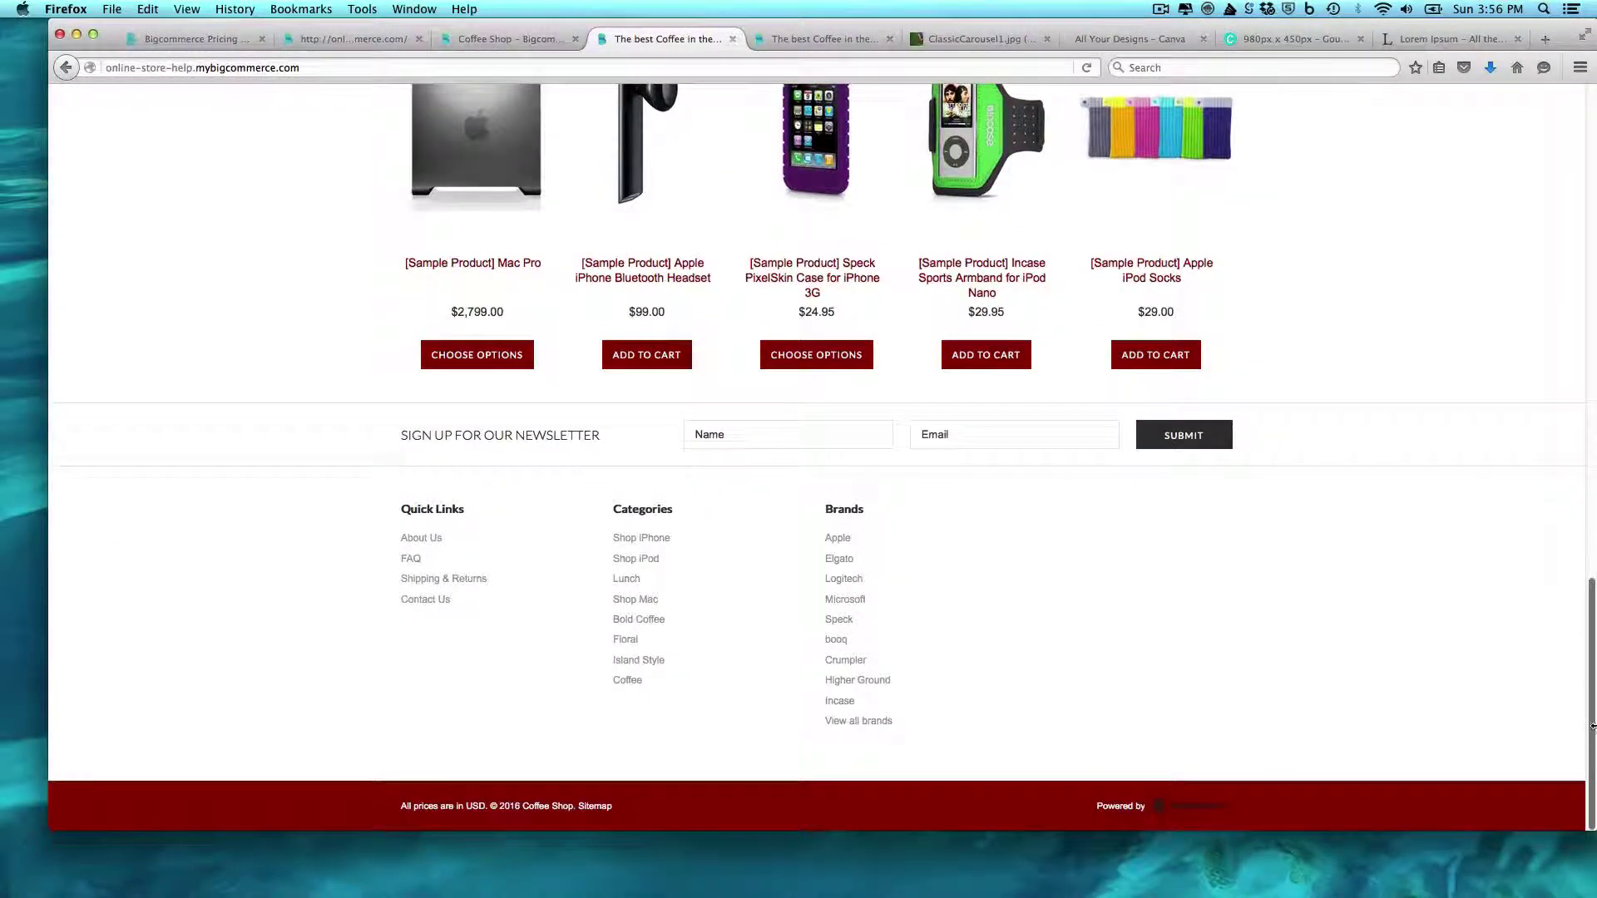